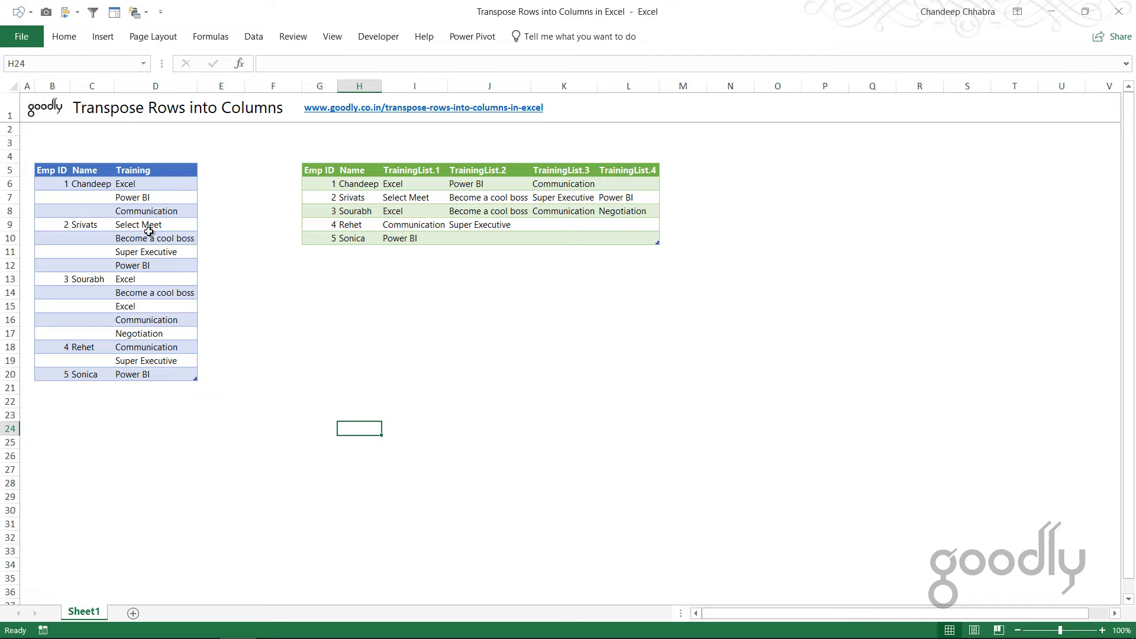
Step: Point out the stacked list's Emp ID, Name and Training headers and the first employee's trainings in D6:D8
{"action": "left_click_drag", "start_coordinate": [148, 184], "coordinate": [154, 292]}
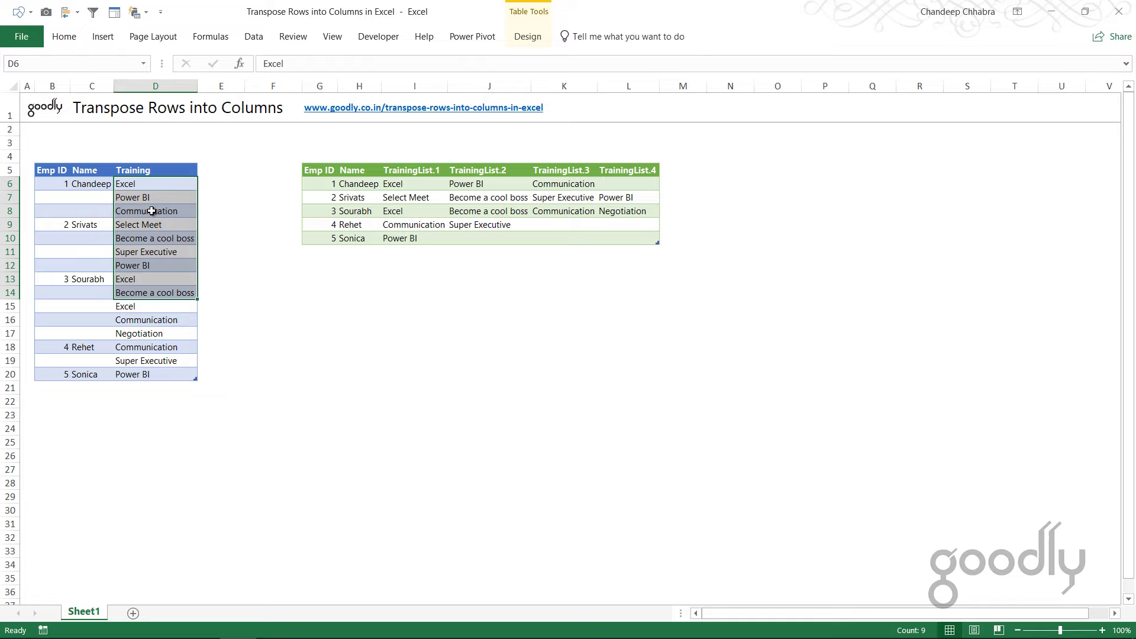
{"action": "scroll", "coordinate": [177, 264], "scroll_direction": "up", "scroll_amount": 5, "text": "ctrl"}
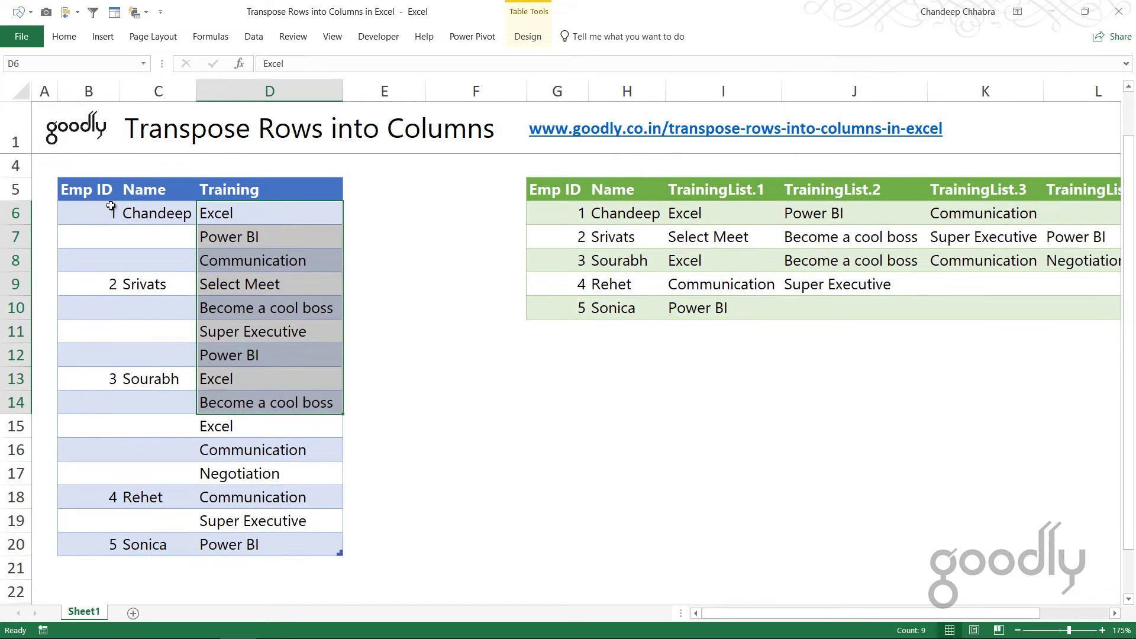
{"action": "left_click", "coordinate": [105, 197]}
{"action": "left_click", "coordinate": [159, 192]}
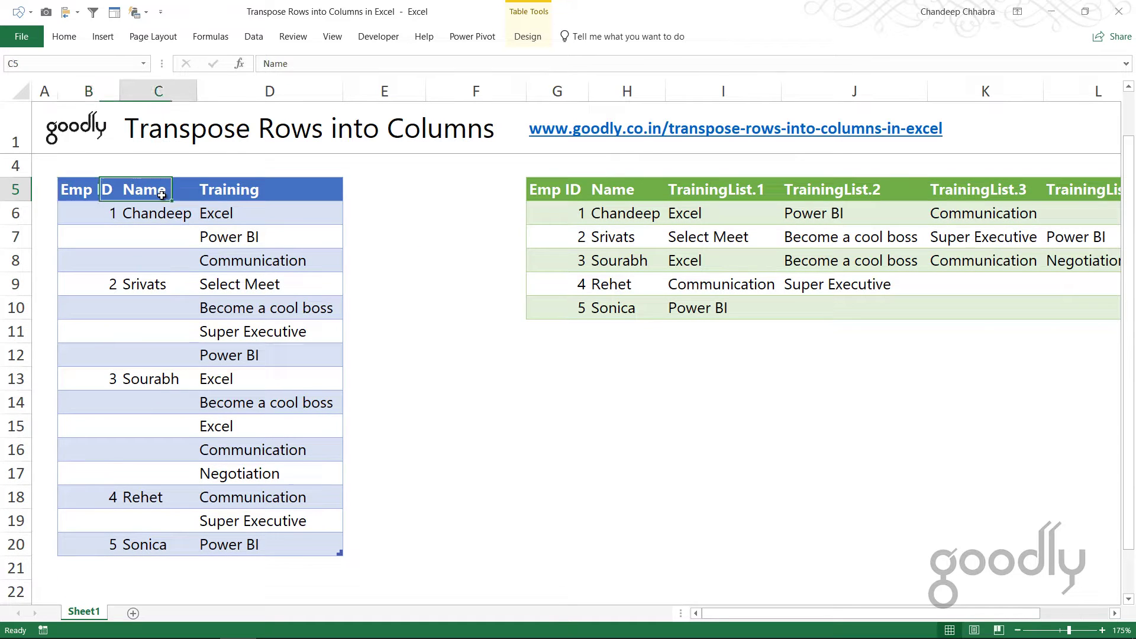
{"action": "left_click", "coordinate": [241, 198]}
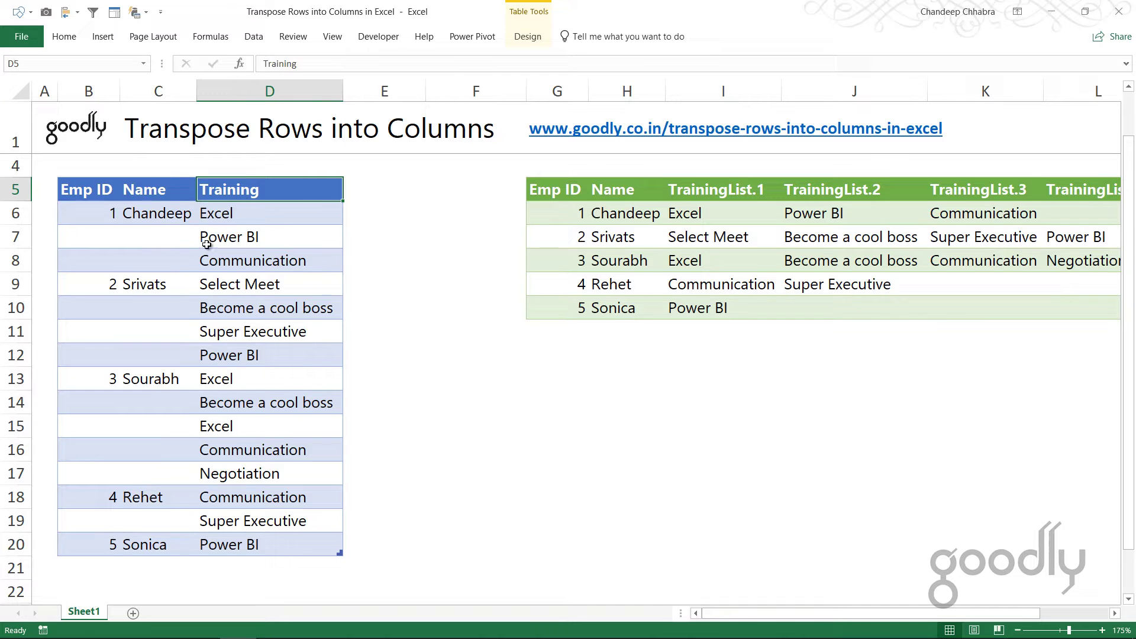
{"action": "left_click", "coordinate": [157, 216]}
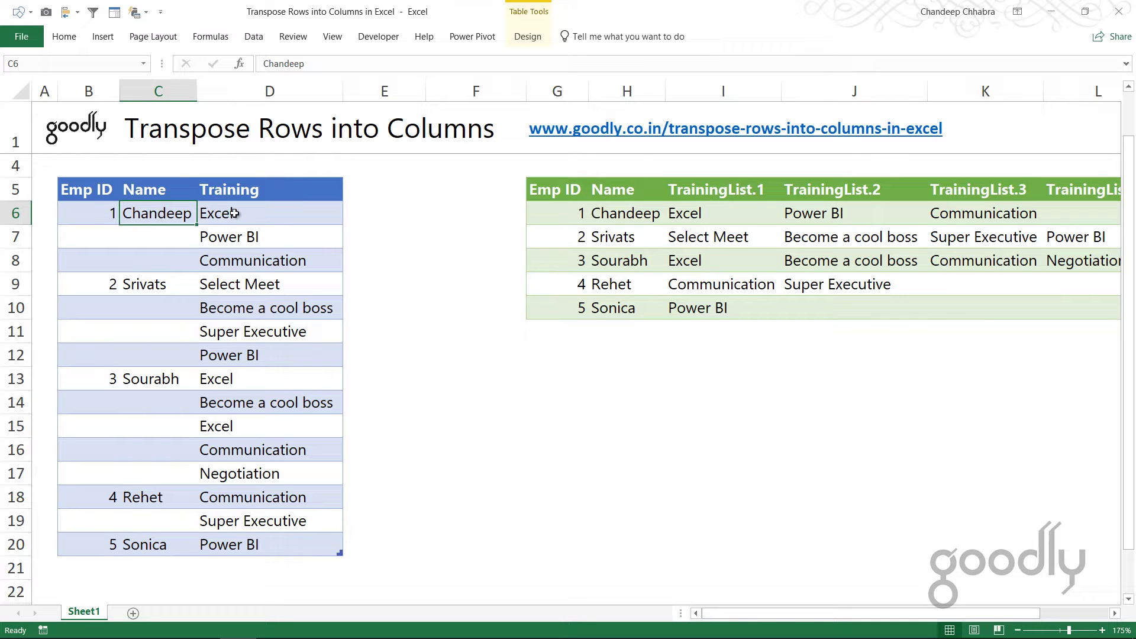
{"action": "left_click_drag", "start_coordinate": [234, 215], "coordinate": [235, 260]}
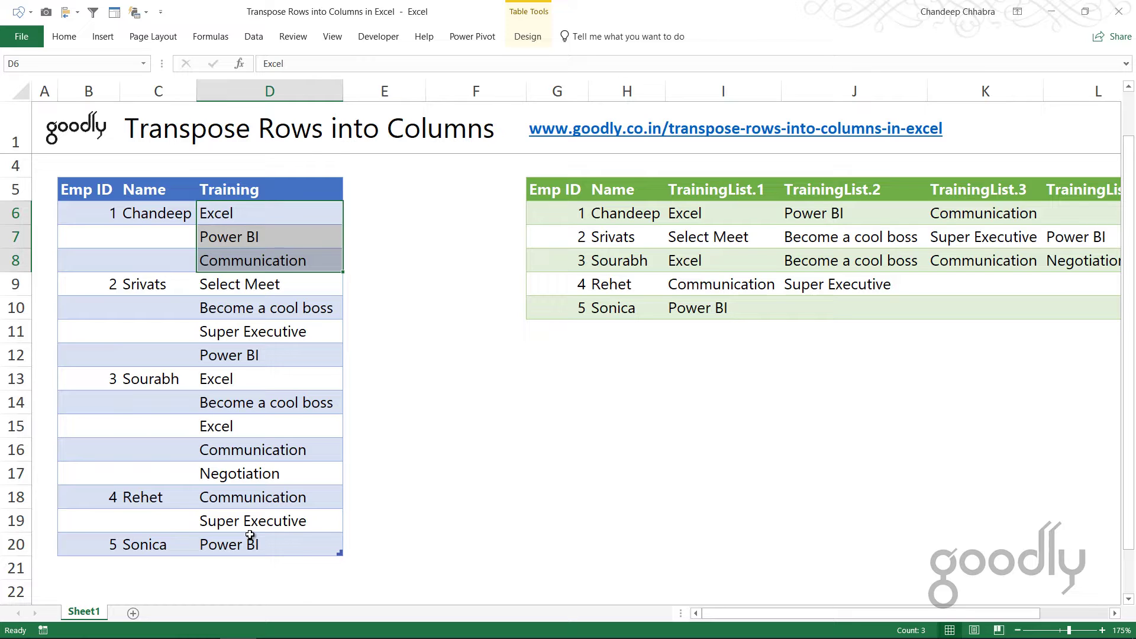
{"action": "left_click", "coordinate": [267, 357]}
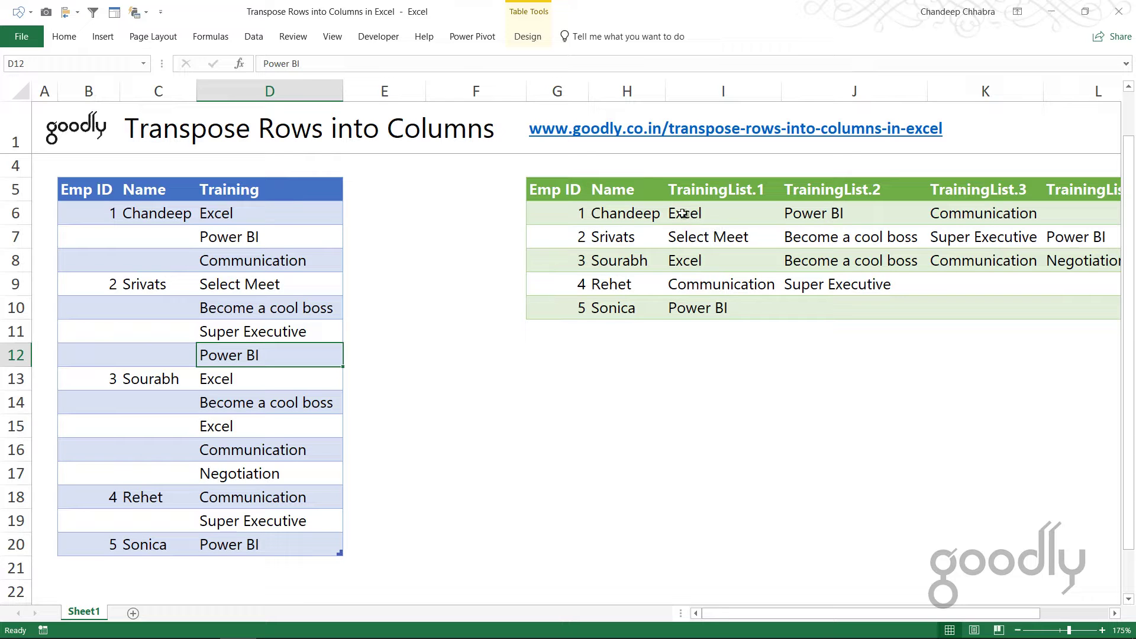
{"action": "key", "text": "Up"}
{"action": "key", "text": "Up"}
{"action": "key", "text": "Up"}
{"action": "key", "text": "Up"}
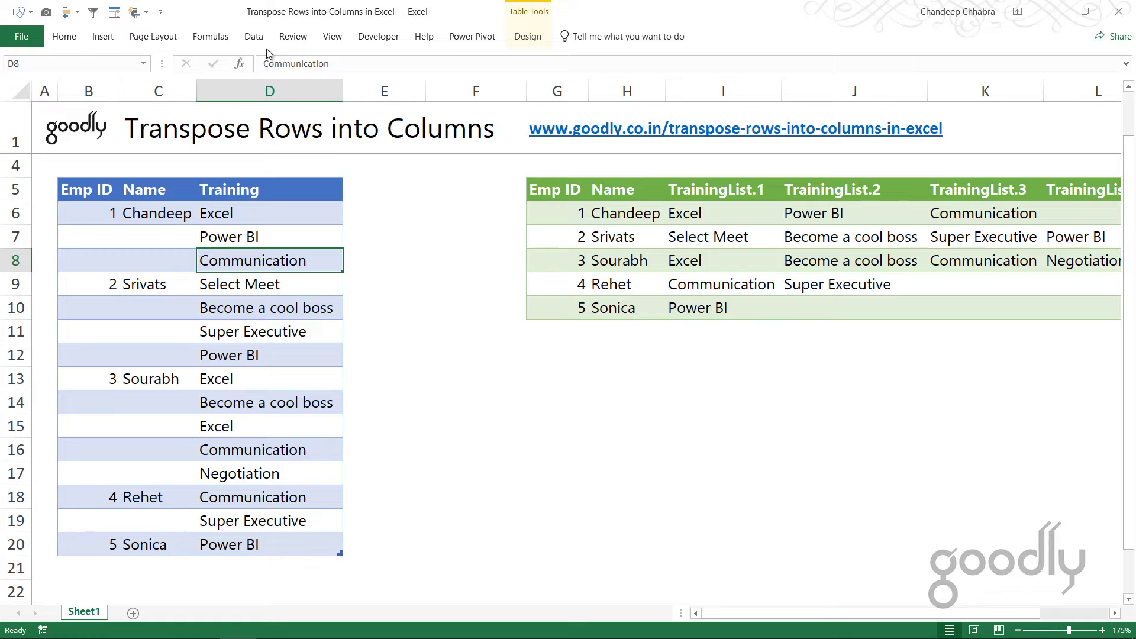
Step: Load the table into Power Query with From Table/Range and name the query Transpose
{"action": "left_click", "coordinate": [253, 36]}
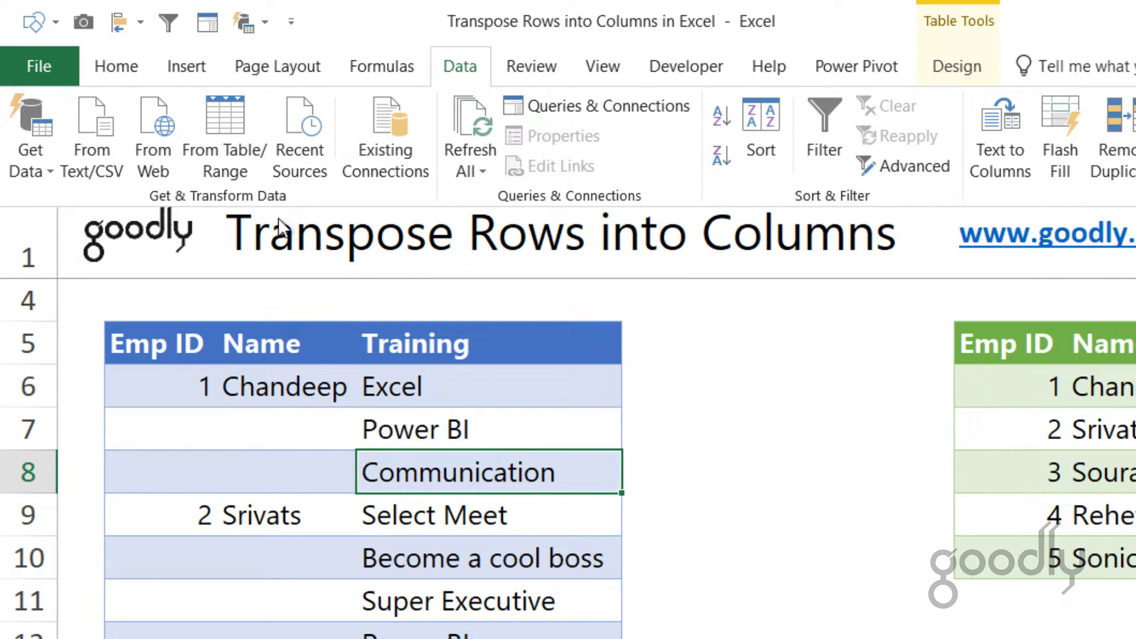
{"action": "left_click", "coordinate": [223, 158]}
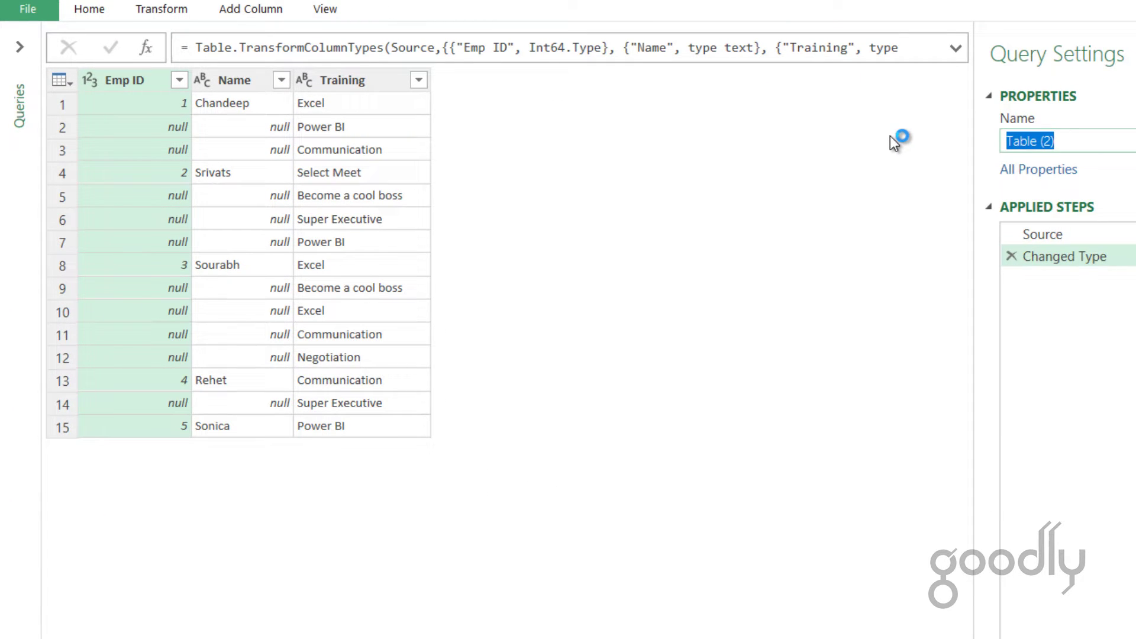
{"action": "type", "text": "OUtput"}
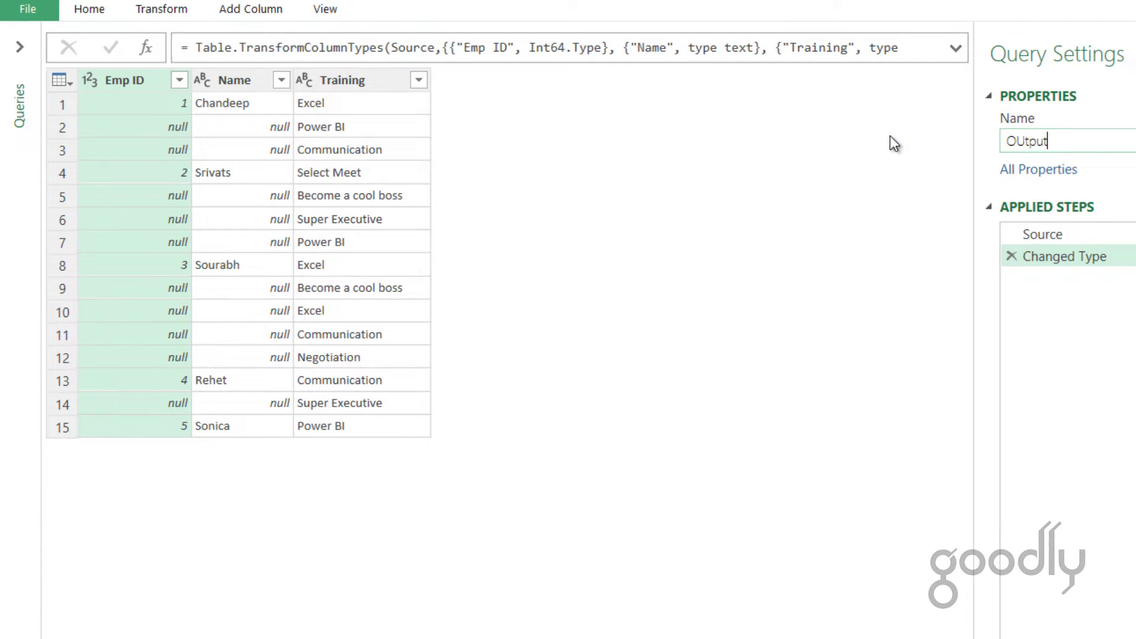
{"action": "key", "text": "Return"}
{"action": "type", "text": "Transpose"}
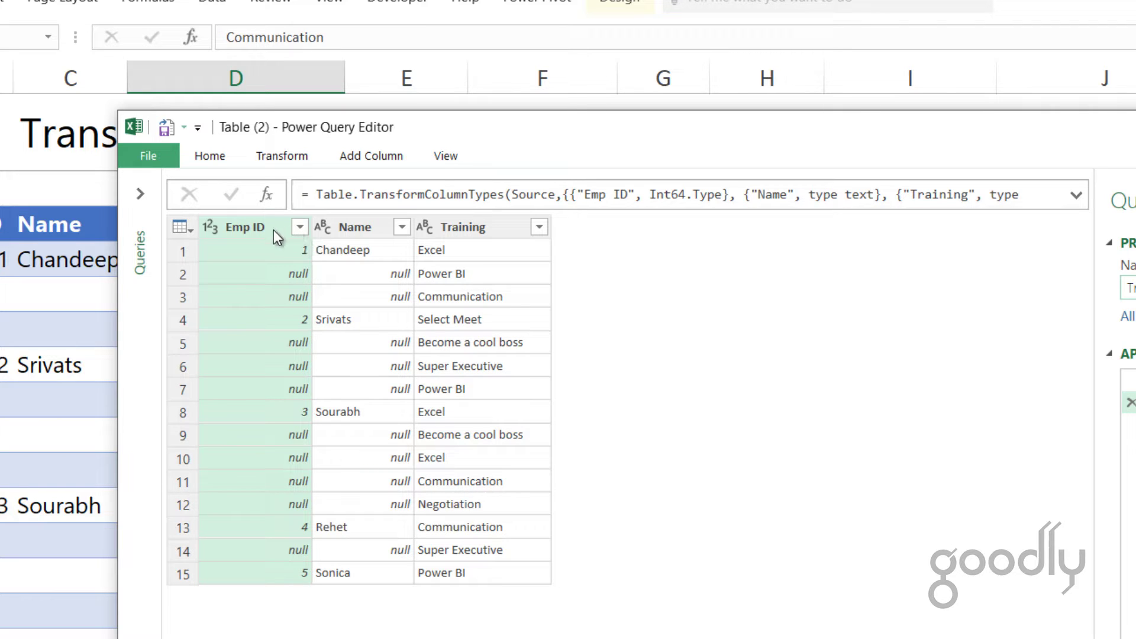
Step: Fill Emp ID and Name down into the blank rows, then select the Emp ID and Training columns
{"action": "left_click", "coordinate": [369, 225], "text": "ctrl"}
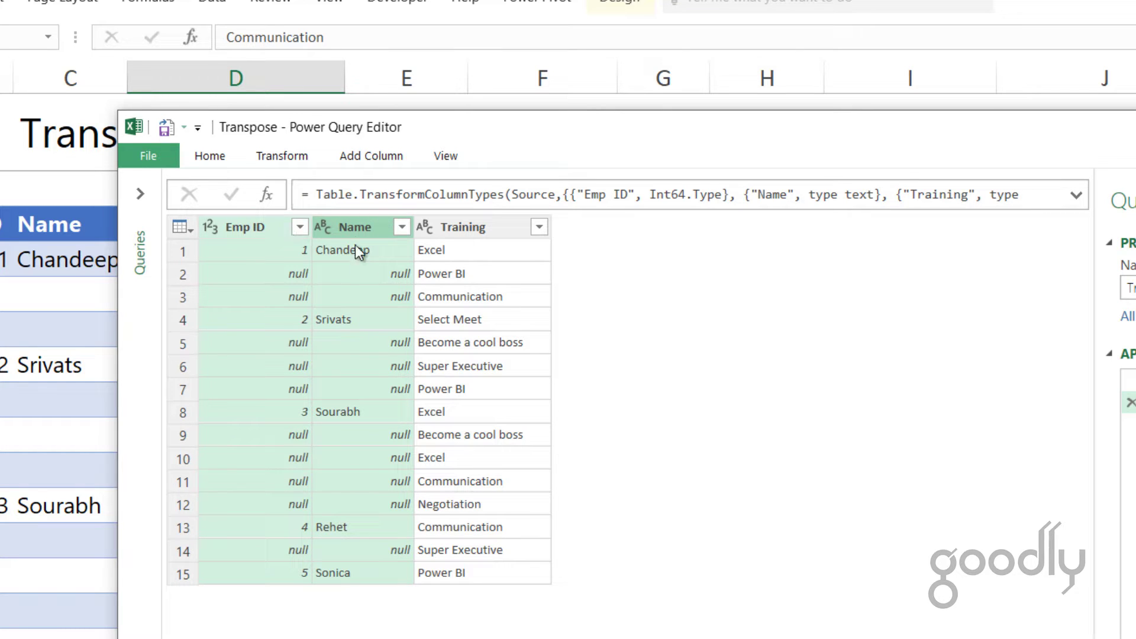
{"action": "right_click", "coordinate": [358, 230]}
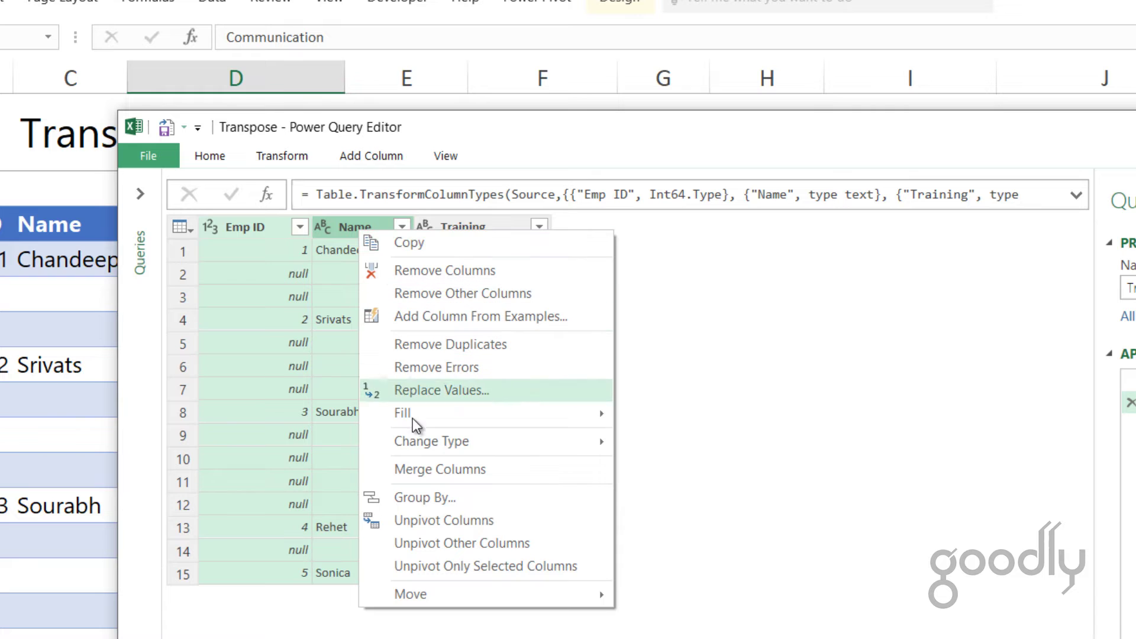
{"action": "mouse_move", "coordinate": [465, 417]}
{"action": "left_click", "coordinate": [654, 413]}
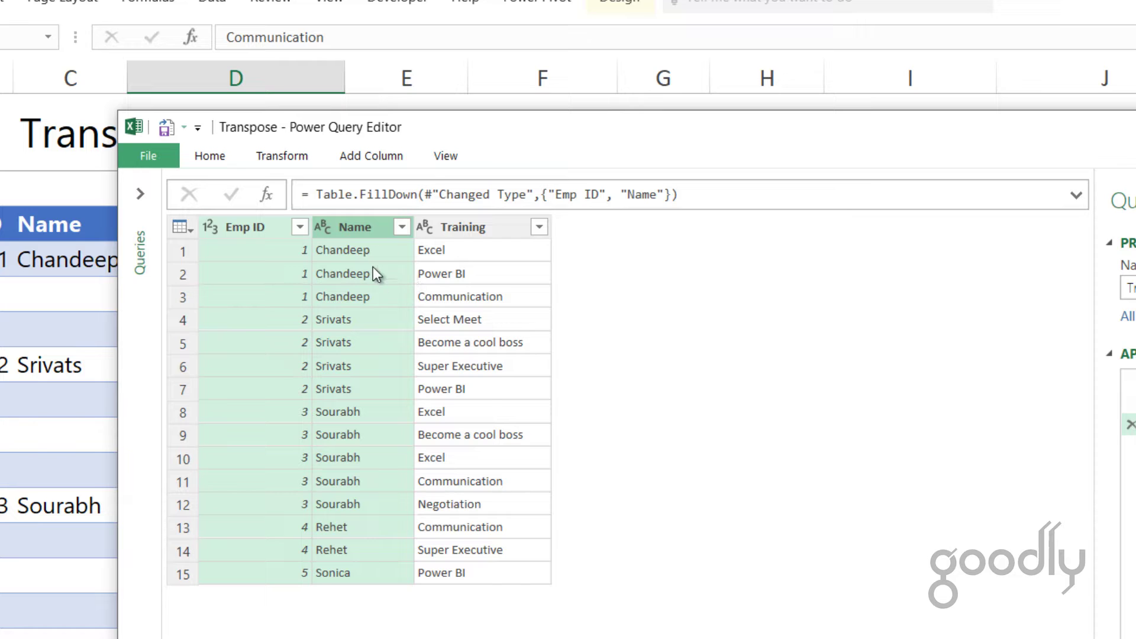
{"action": "left_click", "coordinate": [378, 342]}
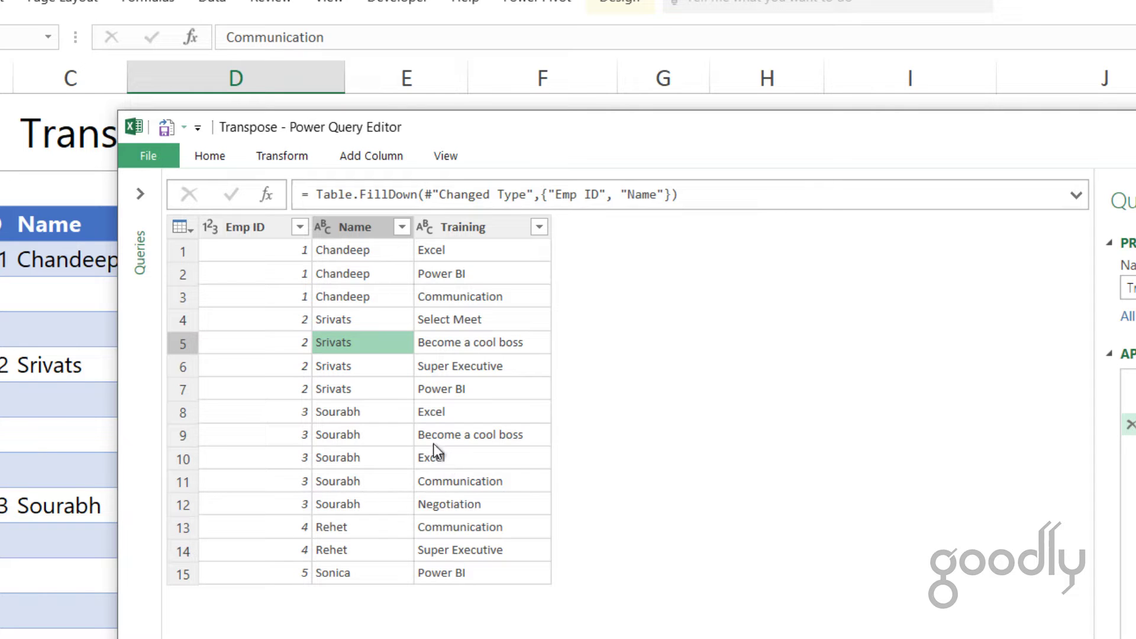
{"action": "left_click", "coordinate": [275, 227]}
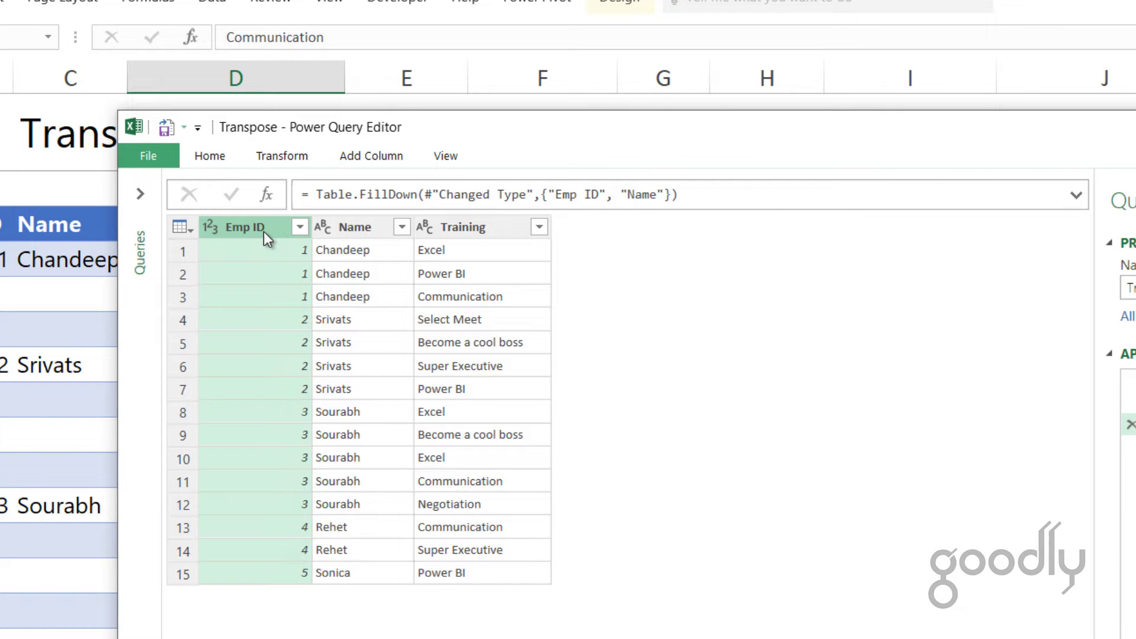
{"action": "left_click", "coordinate": [471, 228], "text": "ctrl"}
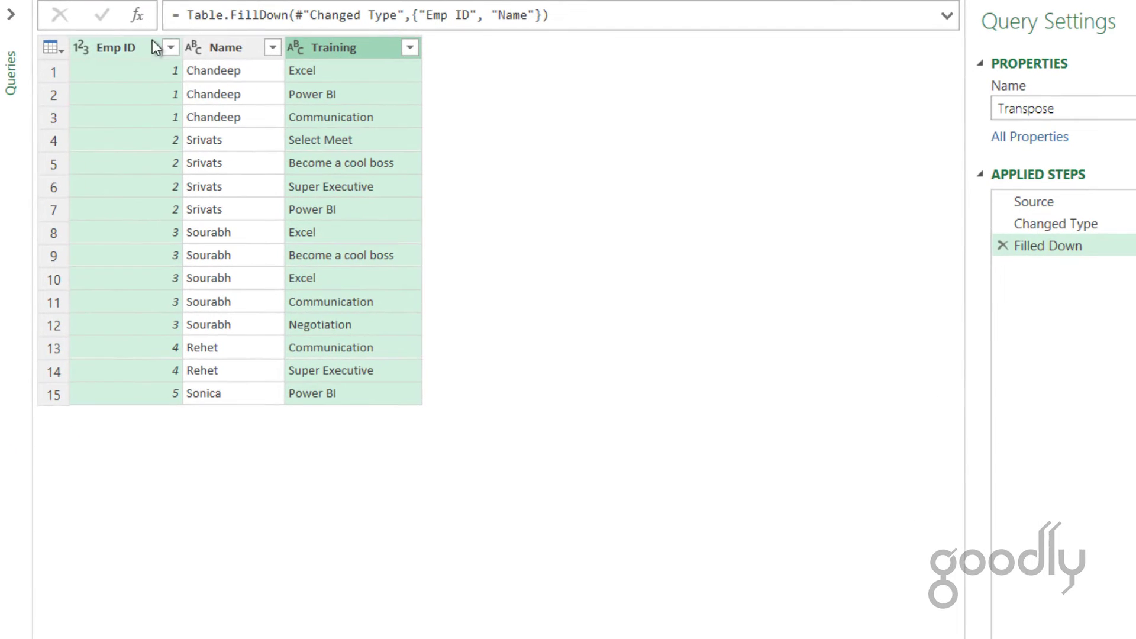
Step: Remove duplicates on Emp ID and Training, dropping employee 3's repeated Excel row to leave 14 rows
{"action": "right_click", "coordinate": [360, 45]}
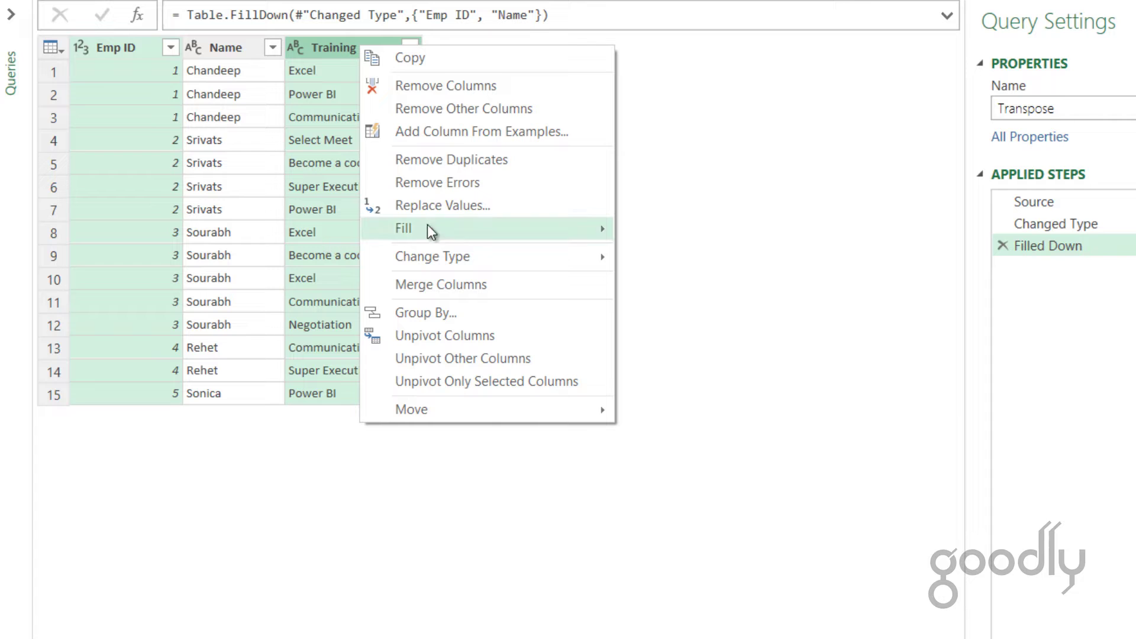
{"action": "left_click", "coordinate": [435, 160]}
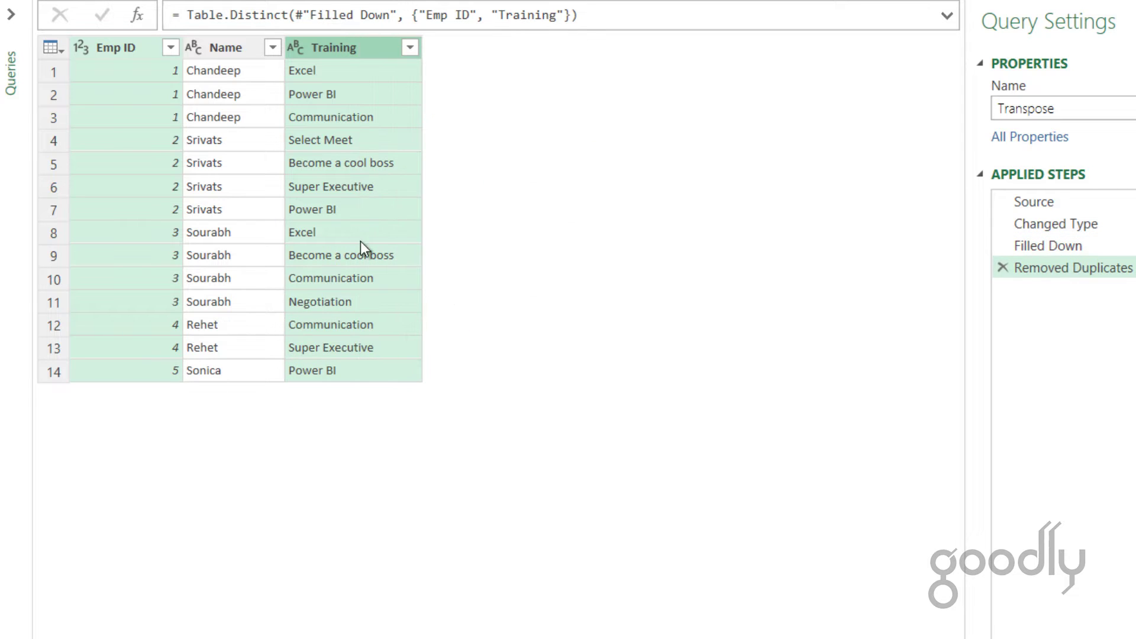
{"action": "left_click", "coordinate": [222, 49]}
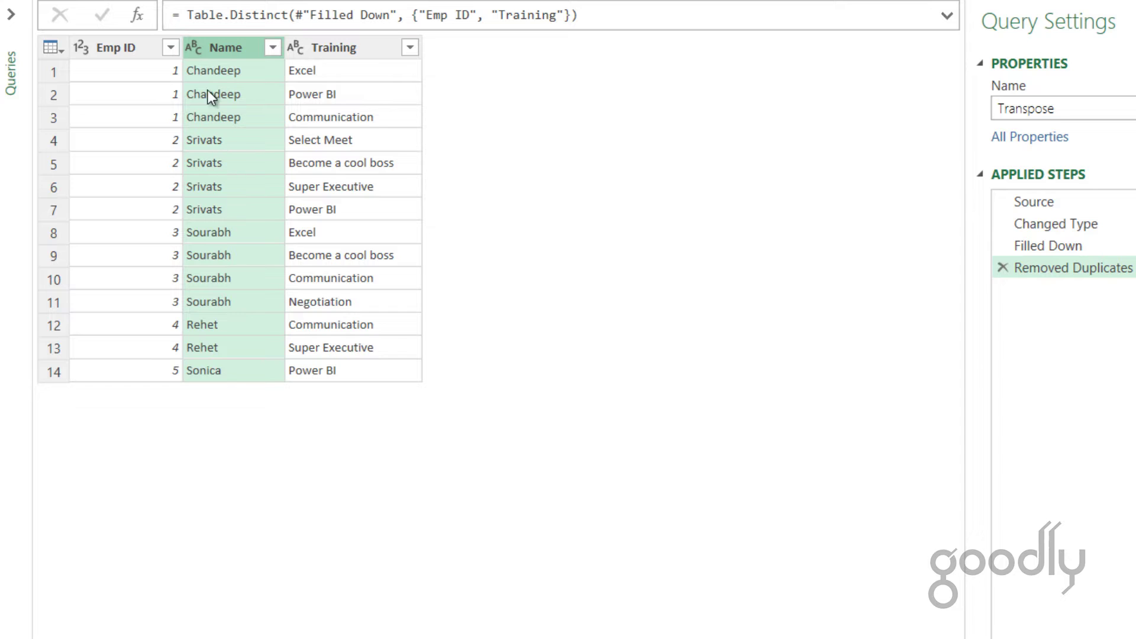
{"action": "left_click", "coordinate": [148, 48]}
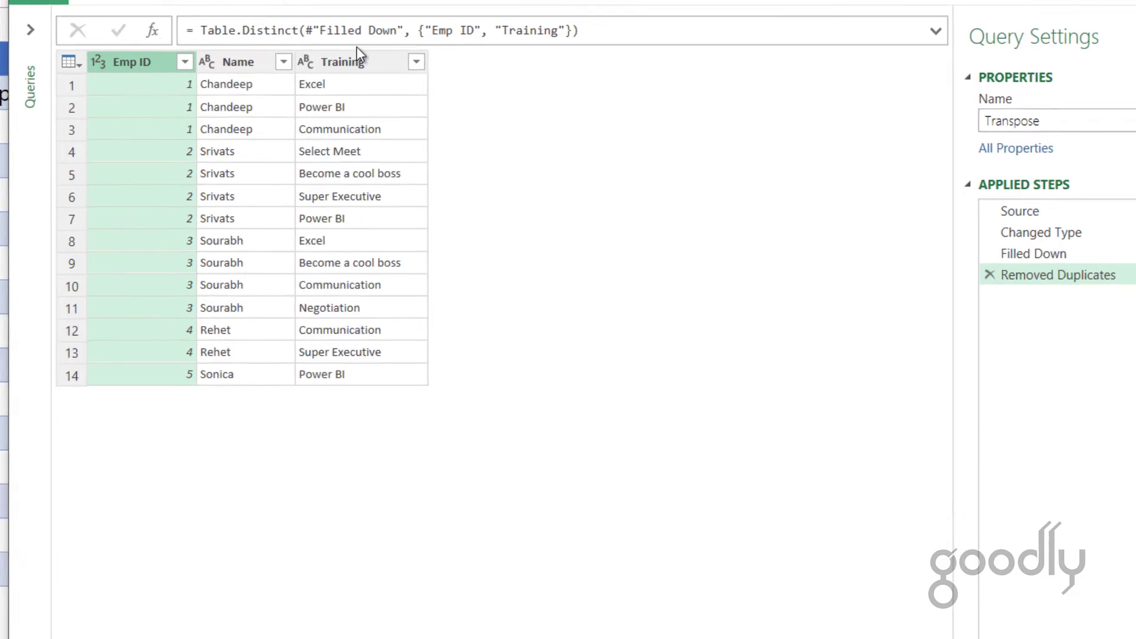
{"action": "left_click_drag", "start_coordinate": [439, 132], "coordinate": [330, 363]}
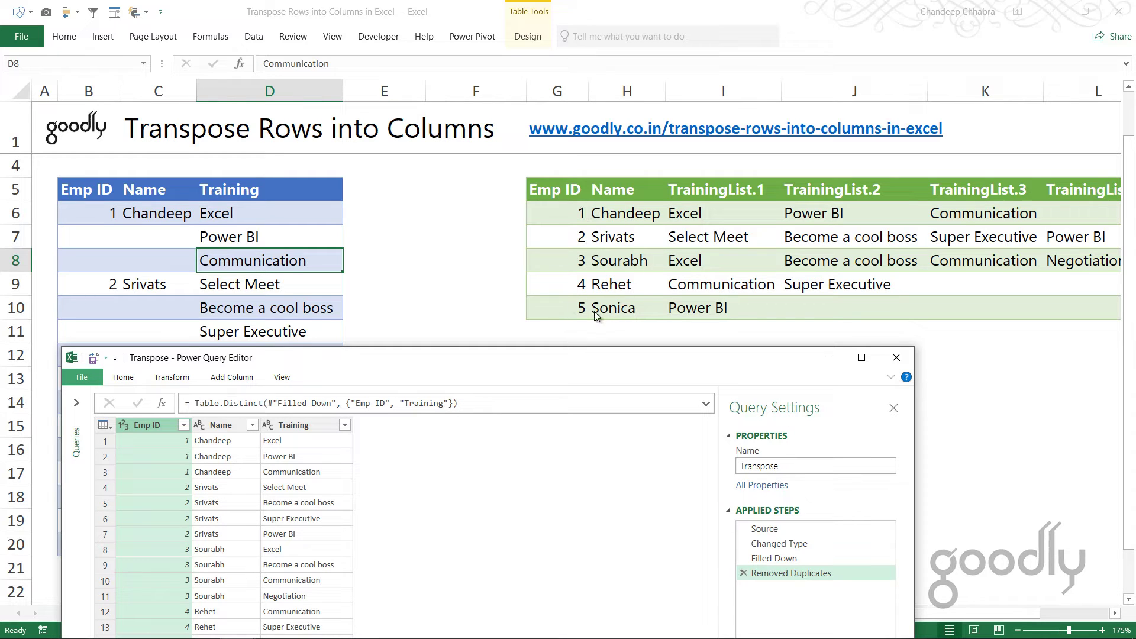
Step: Open Transform > Group By in Advanced mode and group by both Emp ID and Name
{"action": "left_click_drag", "start_coordinate": [491, 366], "coordinate": [583, 126]}
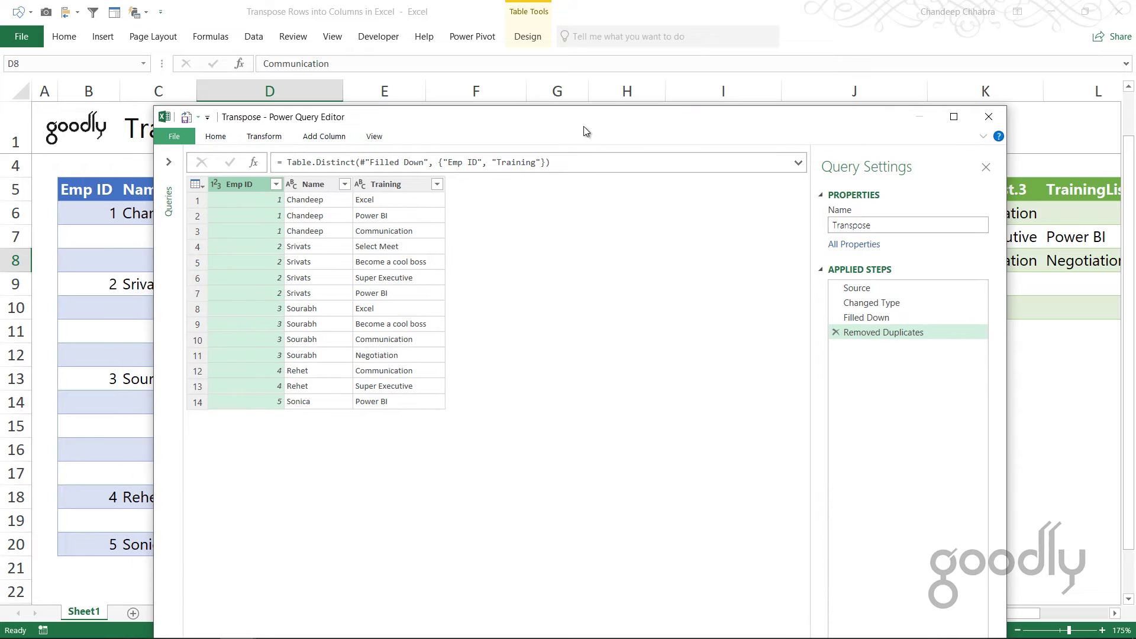
{"action": "left_click", "coordinate": [229, 137]}
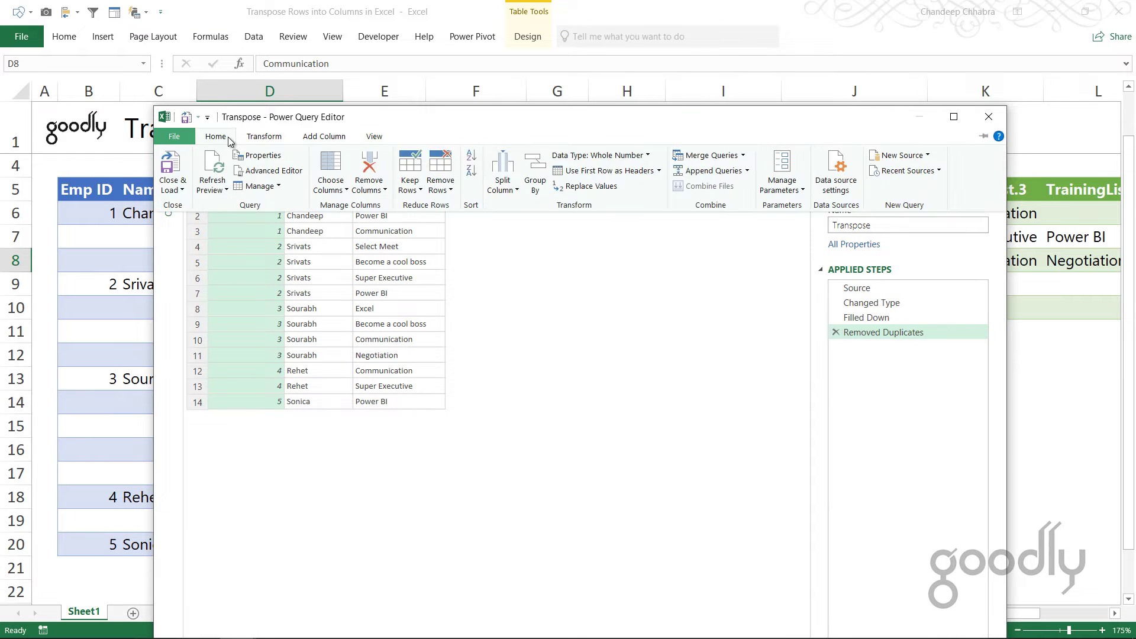
{"action": "left_click", "coordinate": [267, 138]}
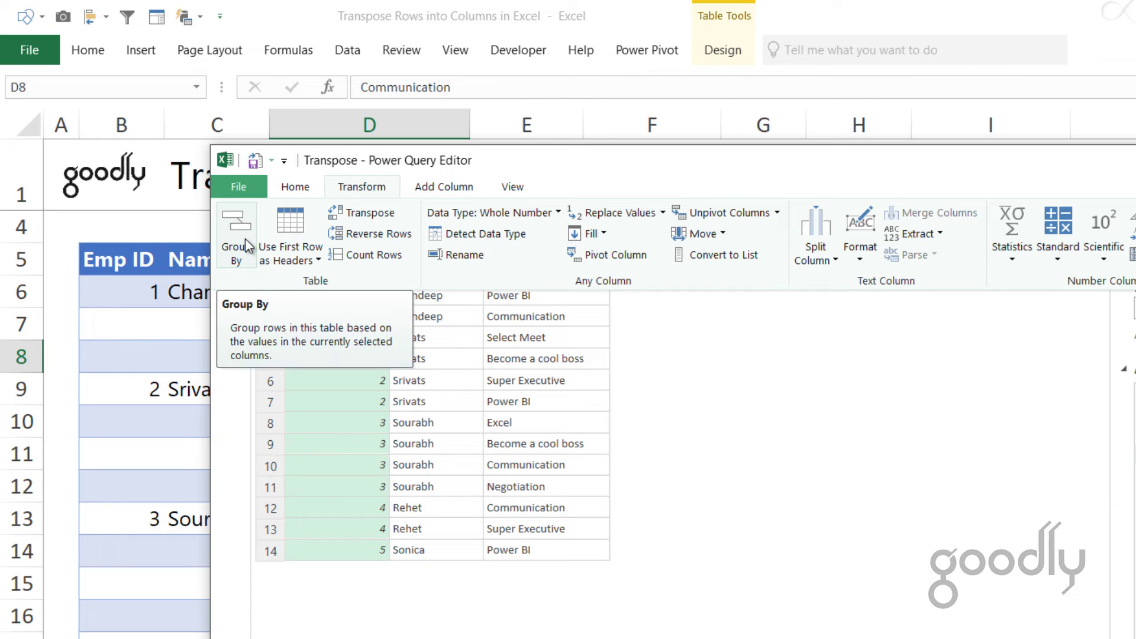
{"action": "left_click", "coordinate": [245, 238]}
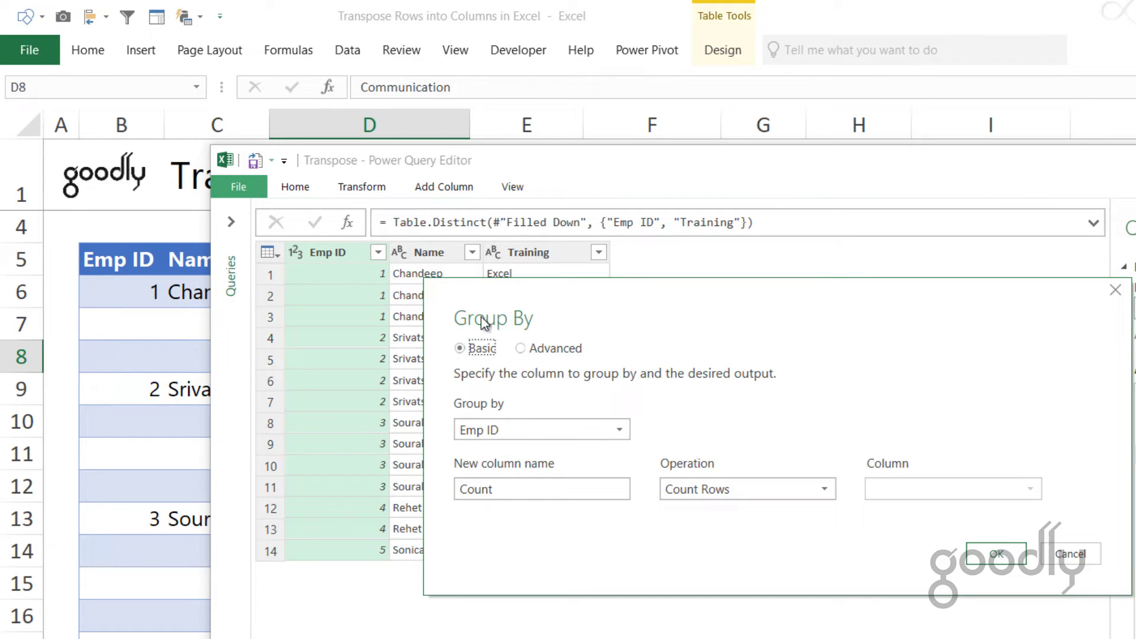
{"action": "left_click", "coordinate": [553, 349]}
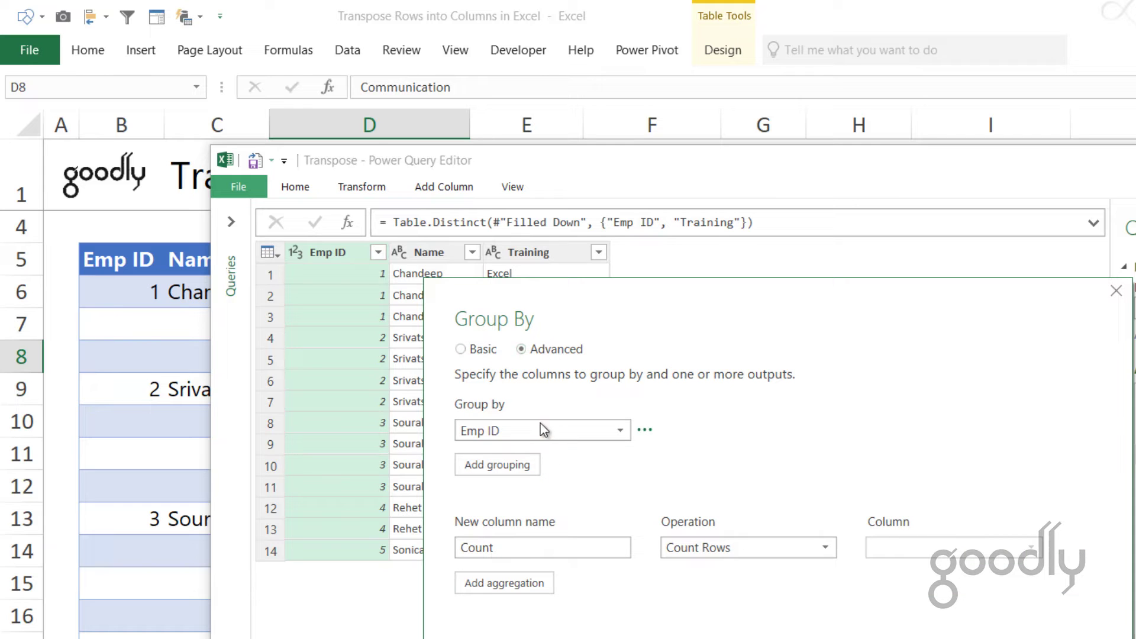
{"action": "left_click", "coordinate": [494, 465]}
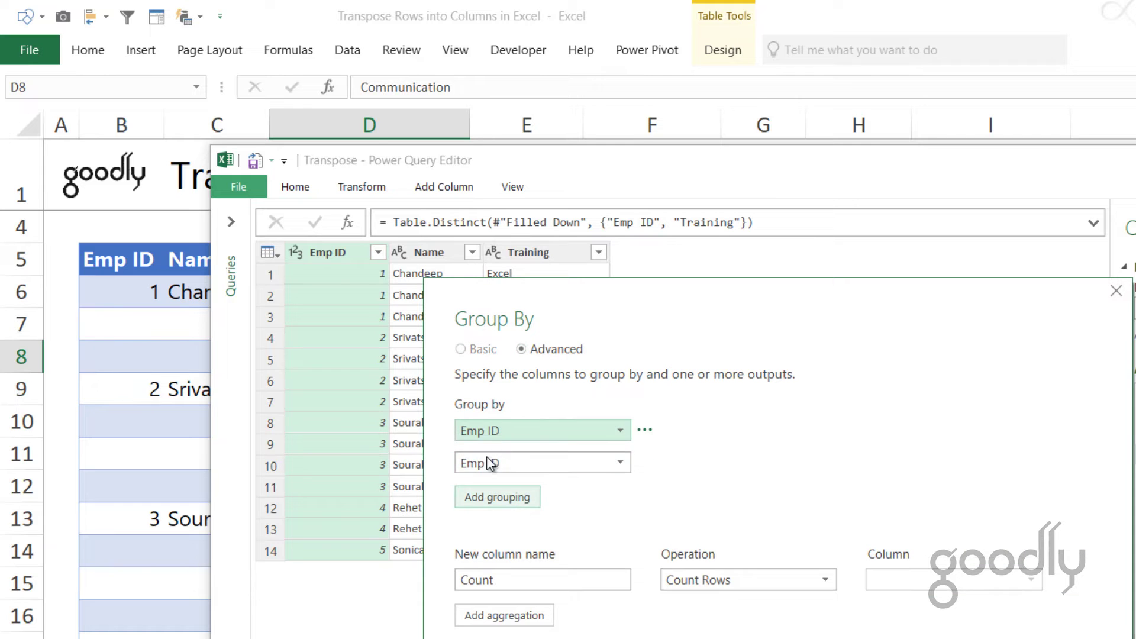
{"action": "left_click", "coordinate": [511, 461]}
{"action": "left_click", "coordinate": [504, 507]}
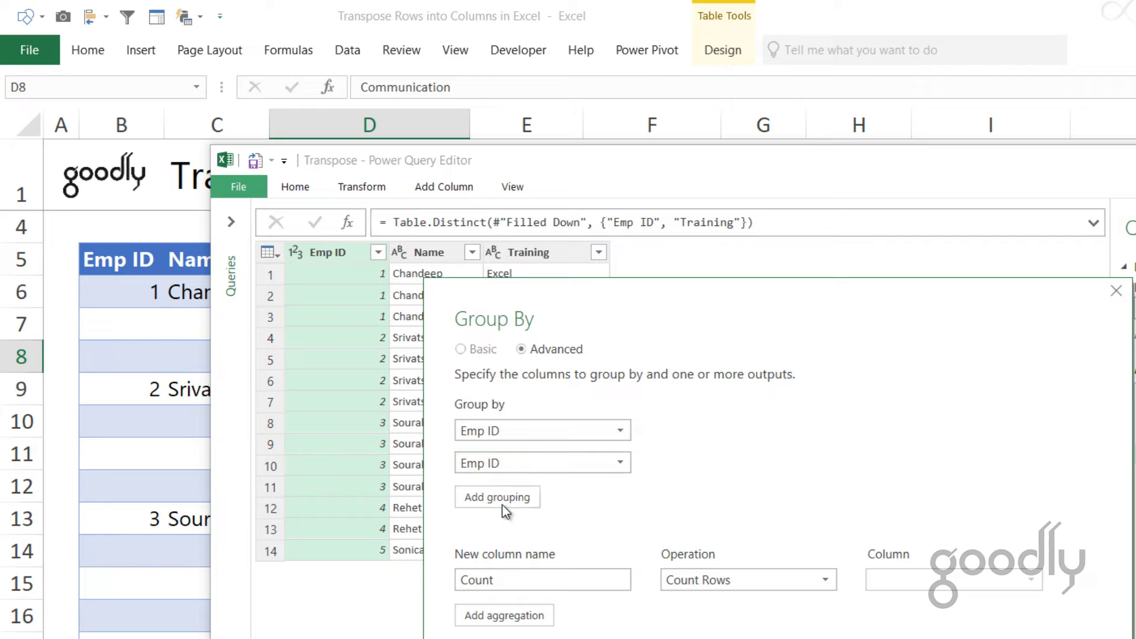
Step: Name the new column Trainings with the All Rows operation, confirm, and preview employee 1's nested table
{"action": "double_click", "coordinate": [524, 582]}
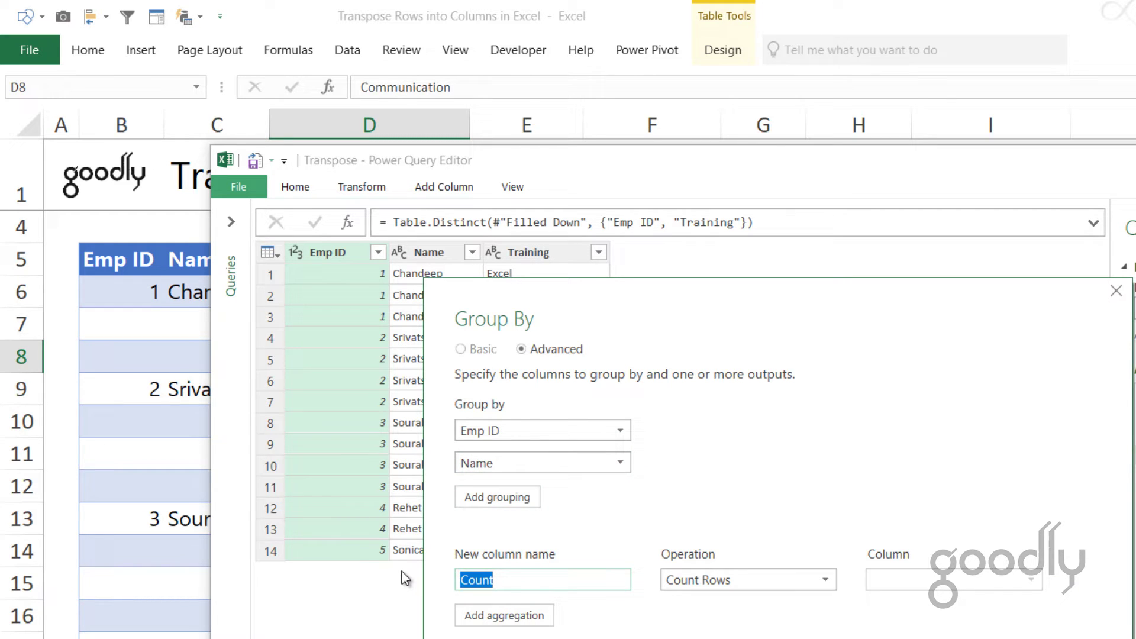
{"action": "type", "text": "TrainingList"}
{"action": "key", "text": "shift+Left"}
{"action": "key", "text": "shift+Left"}
{"action": "key", "text": "shift+Left"}
{"action": "key", "text": "shift+Left"}
{"action": "type", "text": "s"}
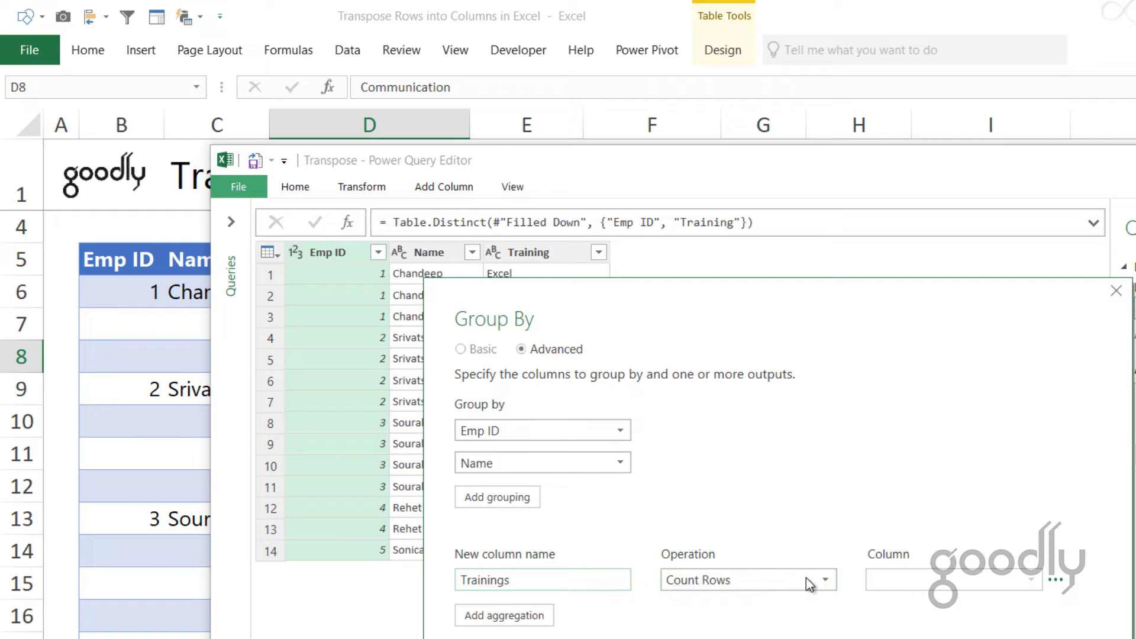
{"action": "left_click", "coordinate": [780, 577]}
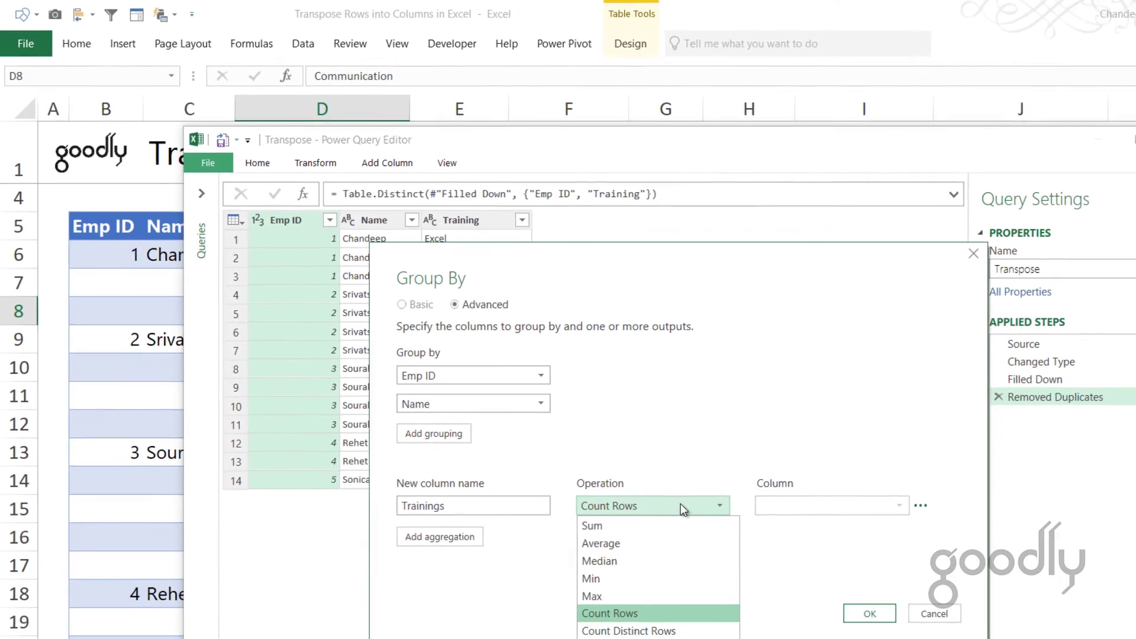
{"action": "left_click", "coordinate": [675, 638]}
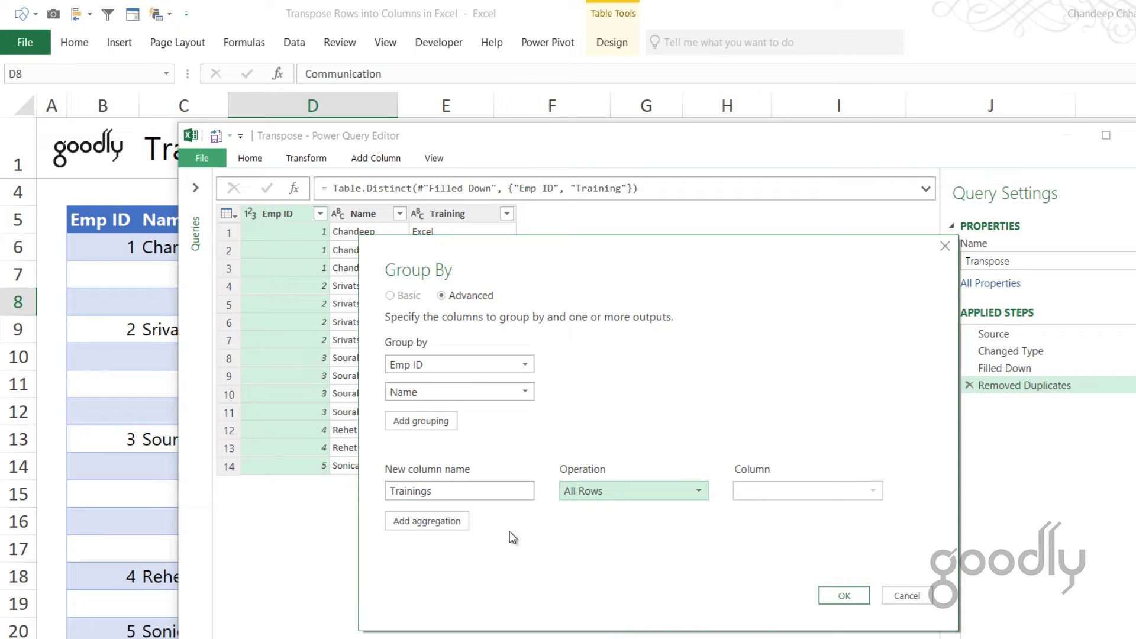
{"action": "mouse_move", "coordinate": [463, 477]}
{"action": "left_click_drag", "start_coordinate": [631, 261], "coordinate": [756, 229]}
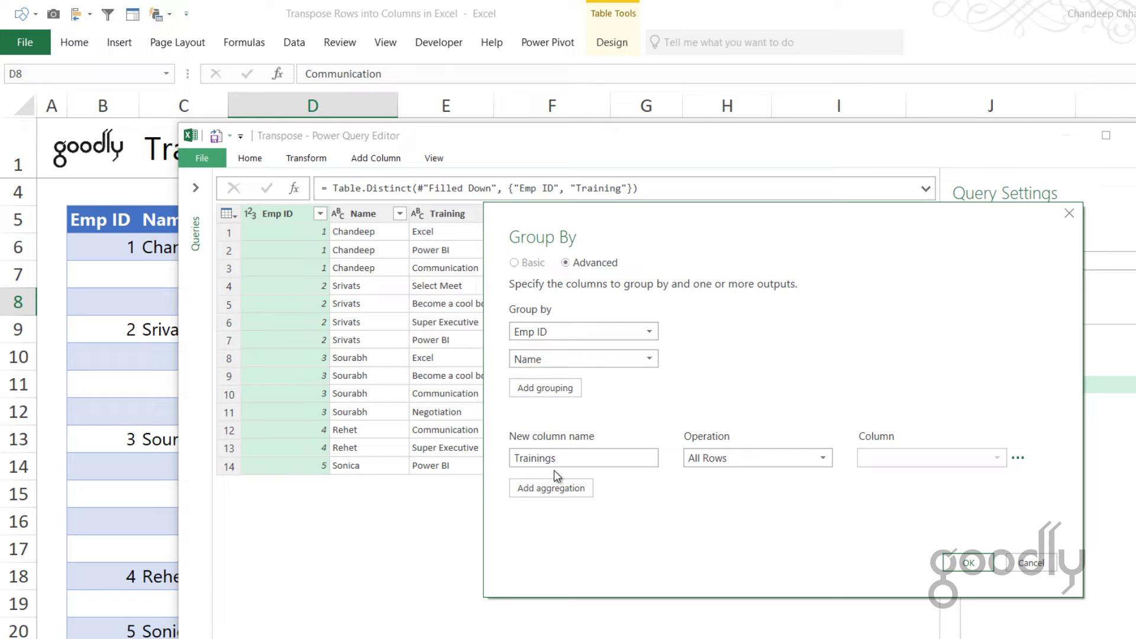
{"action": "left_click", "coordinate": [969, 563]}
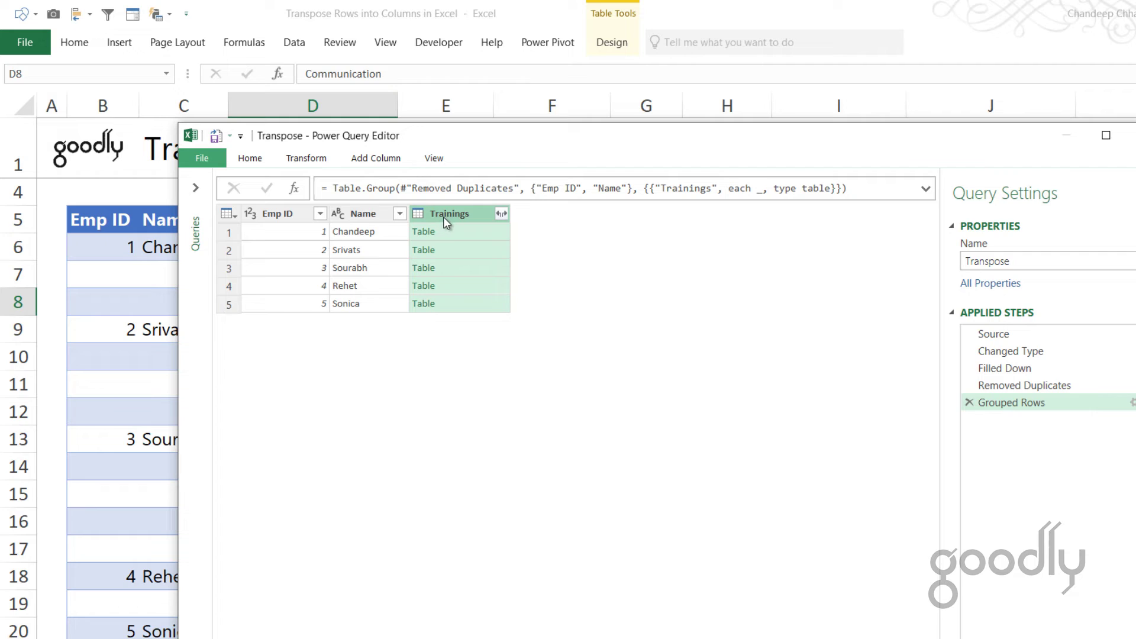
{"action": "left_click", "coordinate": [446, 232]}
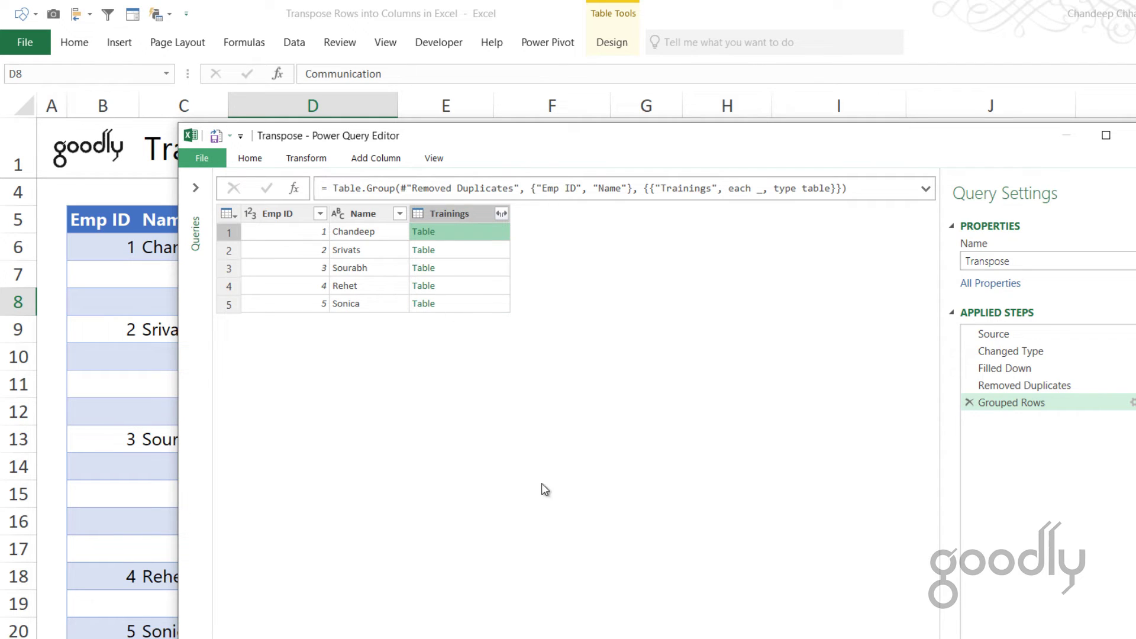
{"action": "left_click_drag", "start_coordinate": [511, 638], "coordinate": [529, 416]}
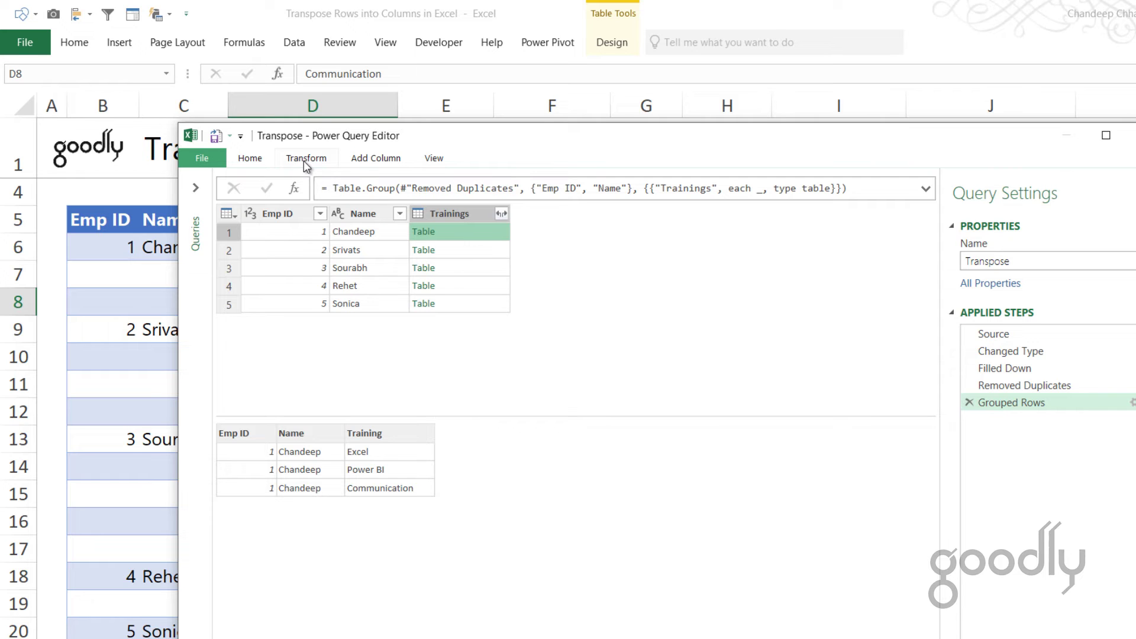
Step: Add a custom column named Training with formula =Table.Column([Trainings],"Training")
{"action": "left_click", "coordinate": [362, 160]}
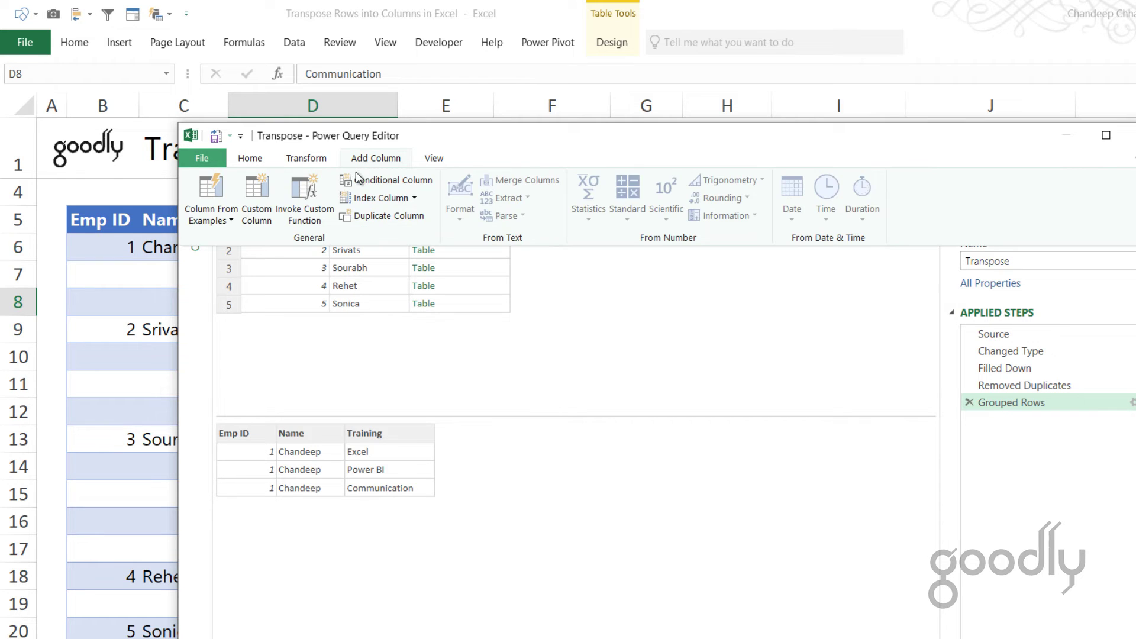
{"action": "left_click", "coordinate": [265, 189]}
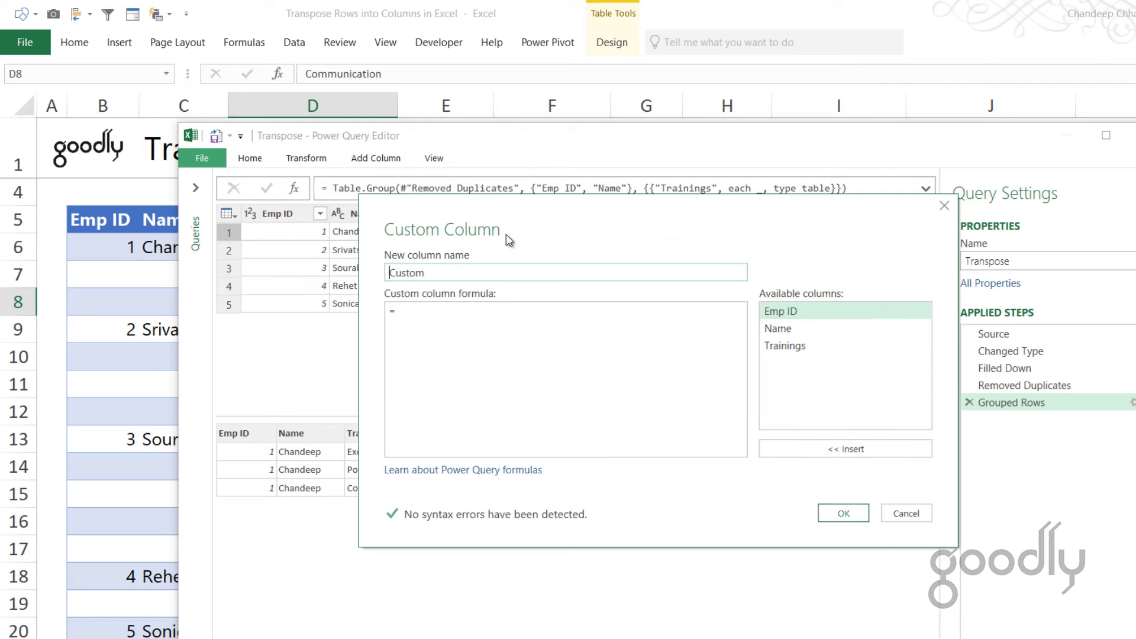
{"action": "left_click_drag", "start_coordinate": [506, 233], "coordinate": [555, 387]}
{"action": "double_click", "coordinate": [487, 426]}
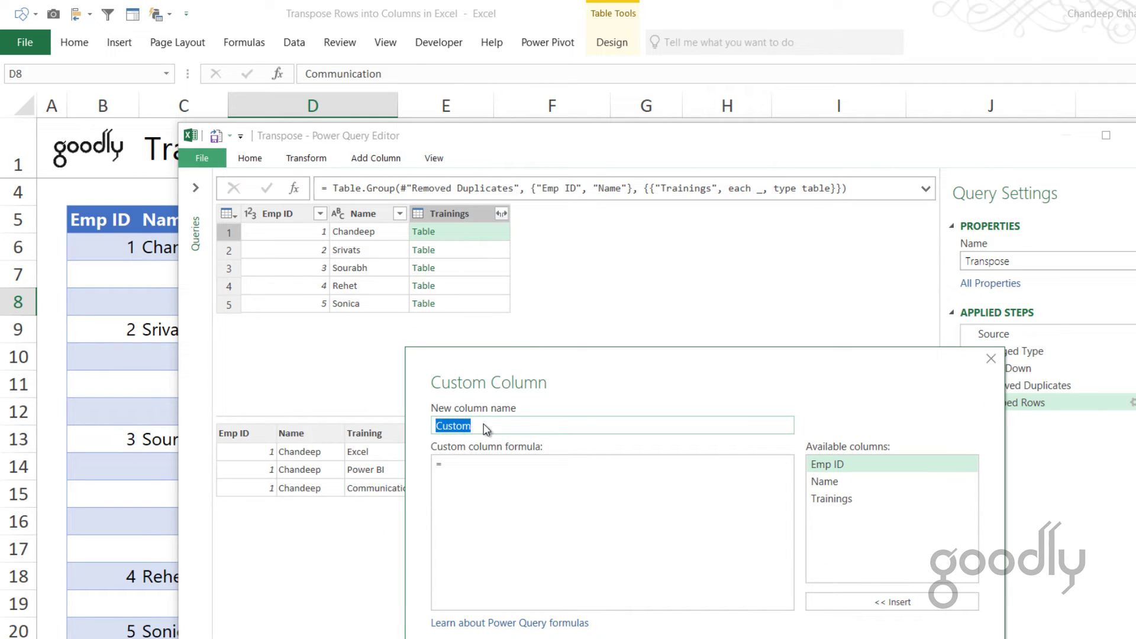
{"action": "type", "text": "Trainings"}
{"action": "key", "text": "BackSpace"}
{"action": "left_click", "coordinate": [748, 488]}
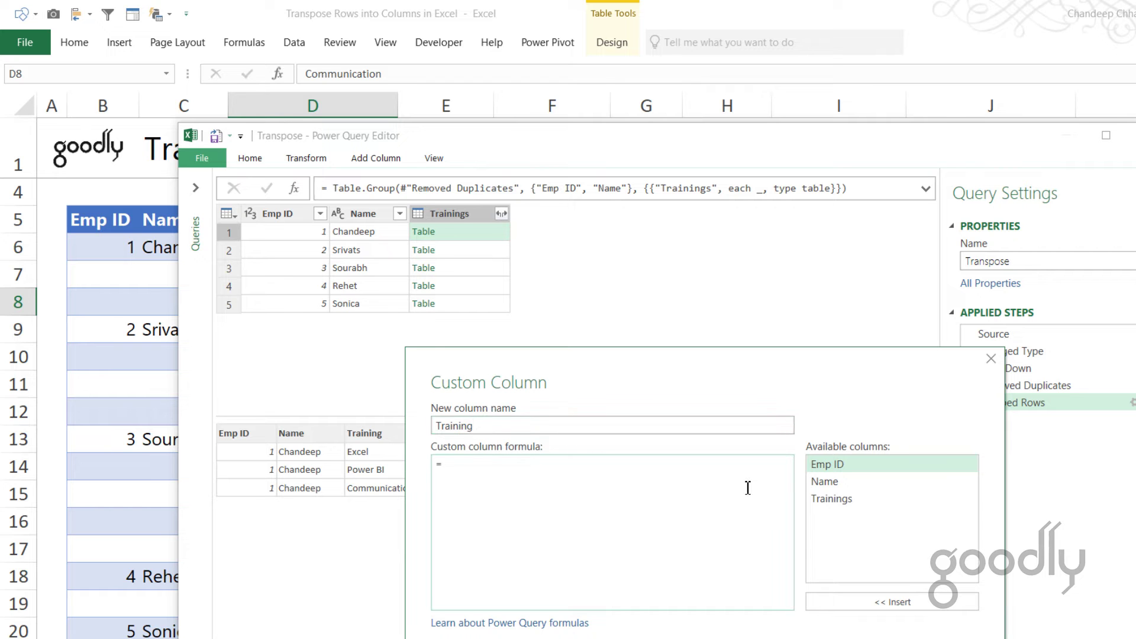
{"action": "type", "text": "Table.Column([Trainings],\"Training"}
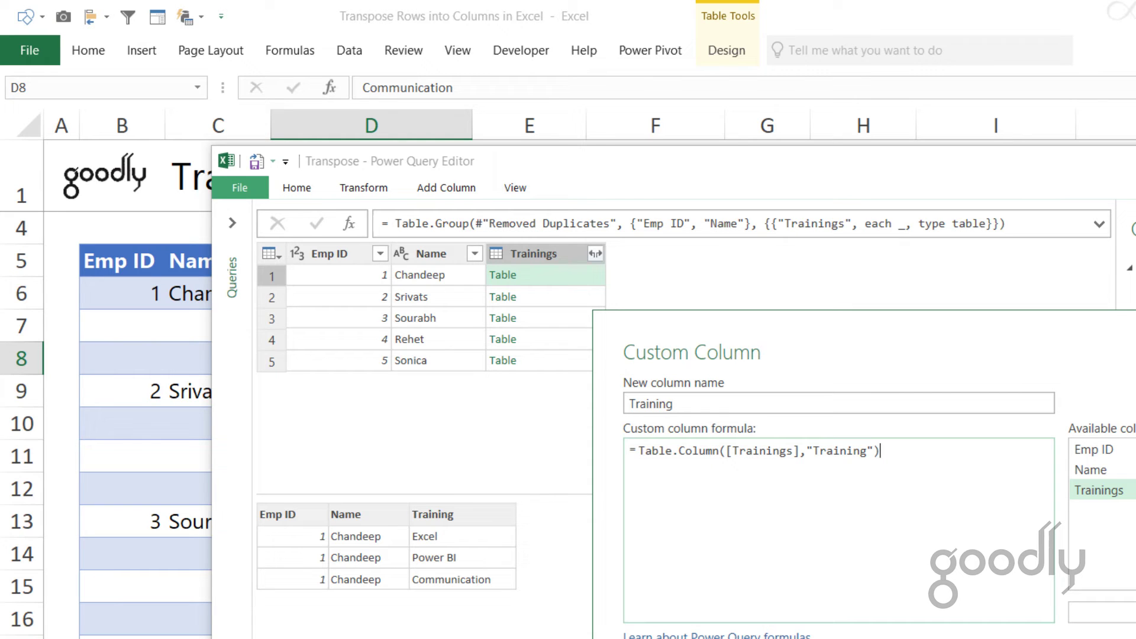
{"action": "key", "text": "Return"}
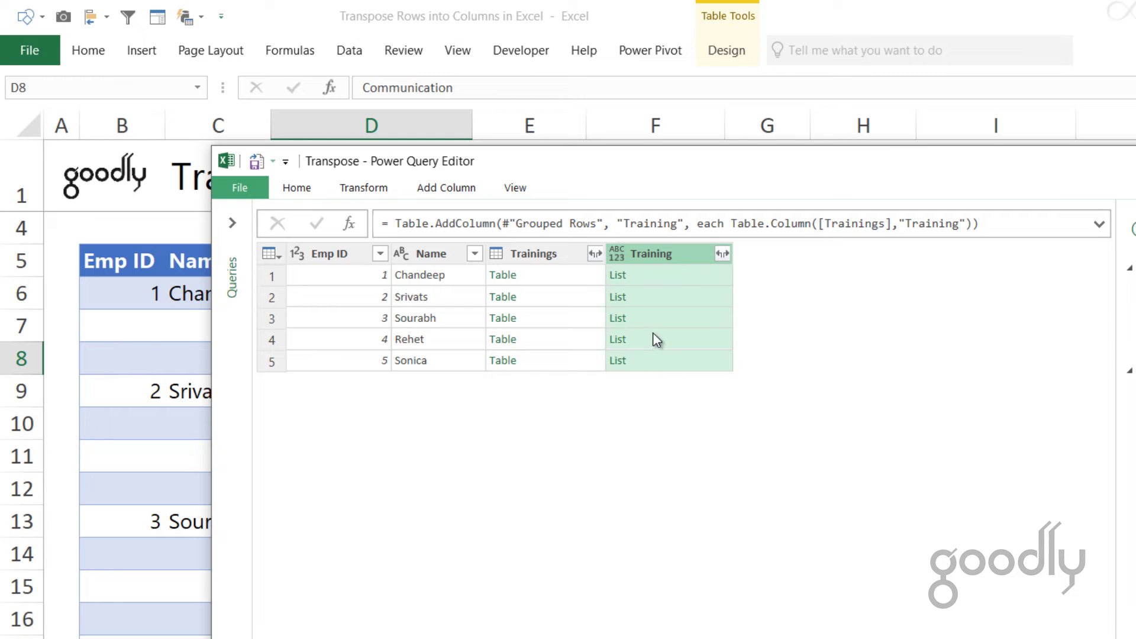
Step: Preview employees 1 and 2's Training lists, then bring up the Training column's expand choices
{"action": "left_click", "coordinate": [662, 279]}
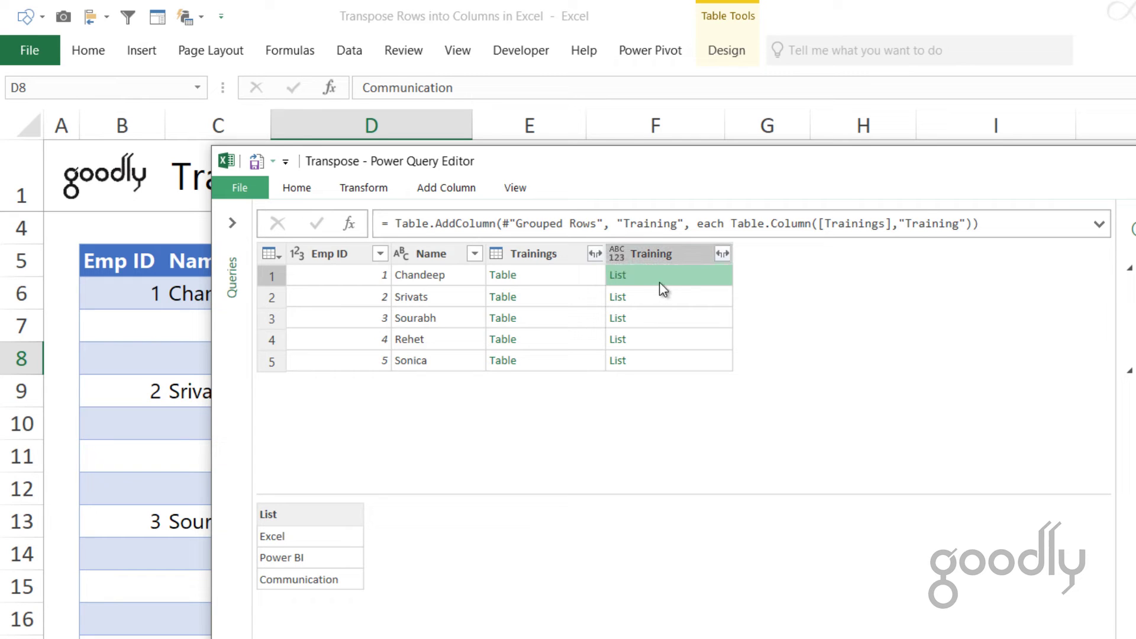
{"action": "left_click", "coordinate": [722, 255]}
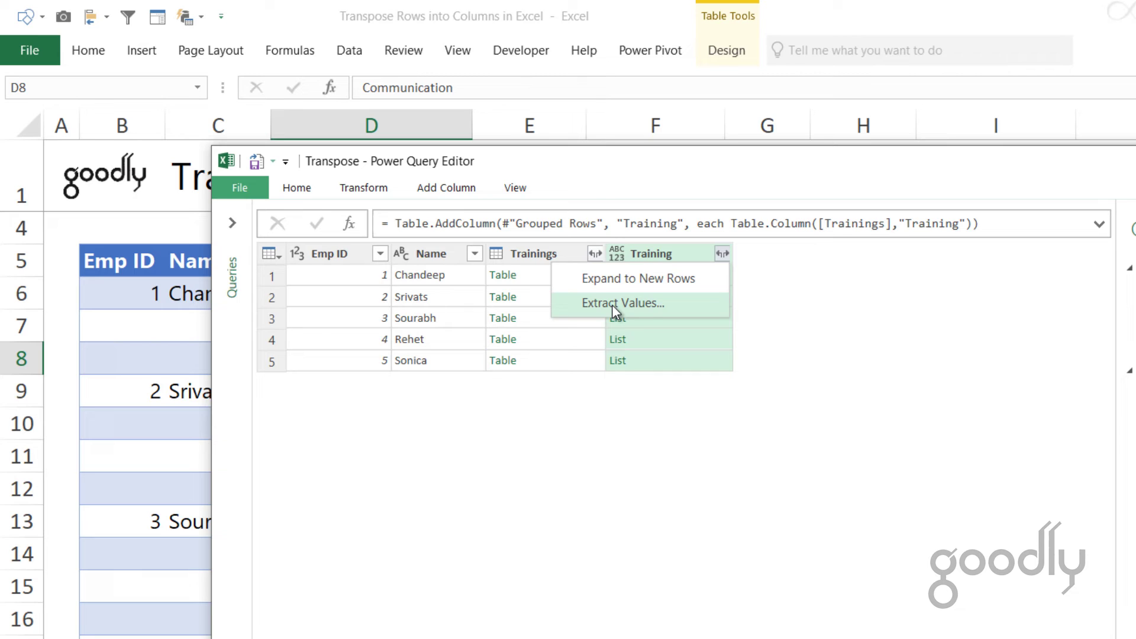
{"action": "left_click", "coordinate": [715, 406]}
{"action": "left_click", "coordinate": [663, 298]}
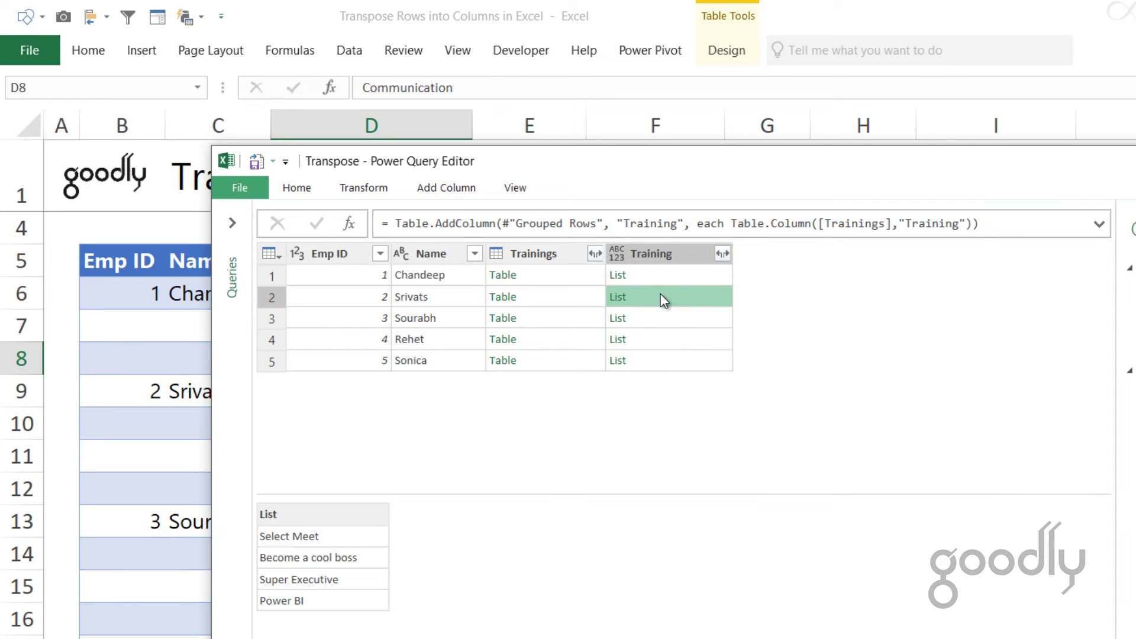
{"action": "left_click", "coordinate": [663, 273]}
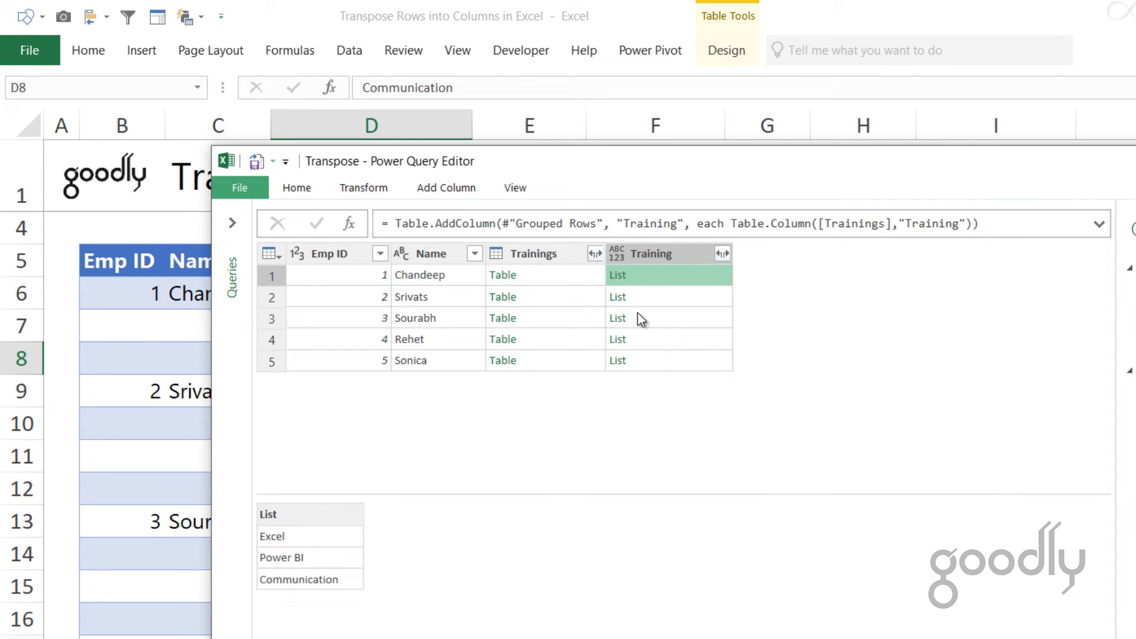
{"action": "left_click", "coordinate": [723, 255]}
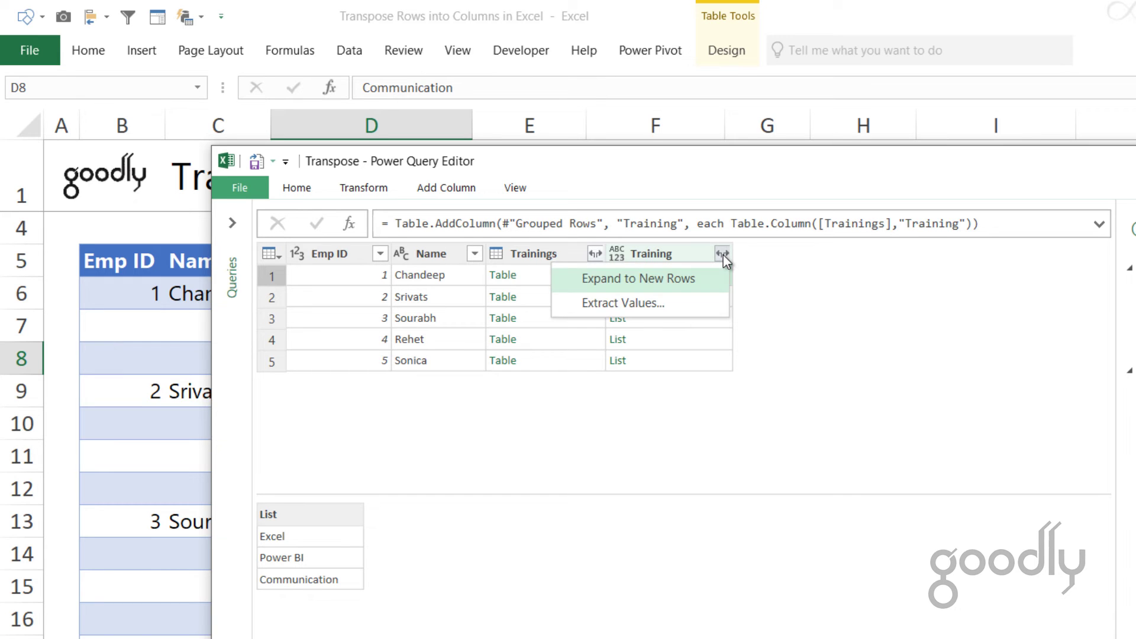
Step: Extract the Training lists as text values joined by a custom | delimiter
{"action": "left_click", "coordinate": [613, 316]}
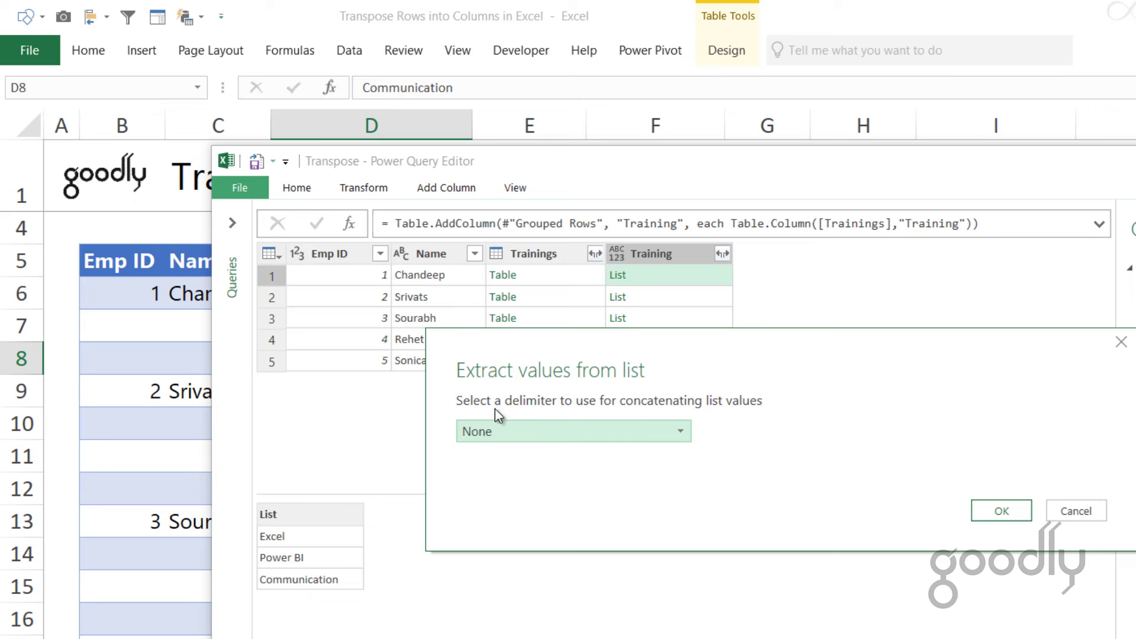
{"action": "left_click", "coordinate": [545, 438]}
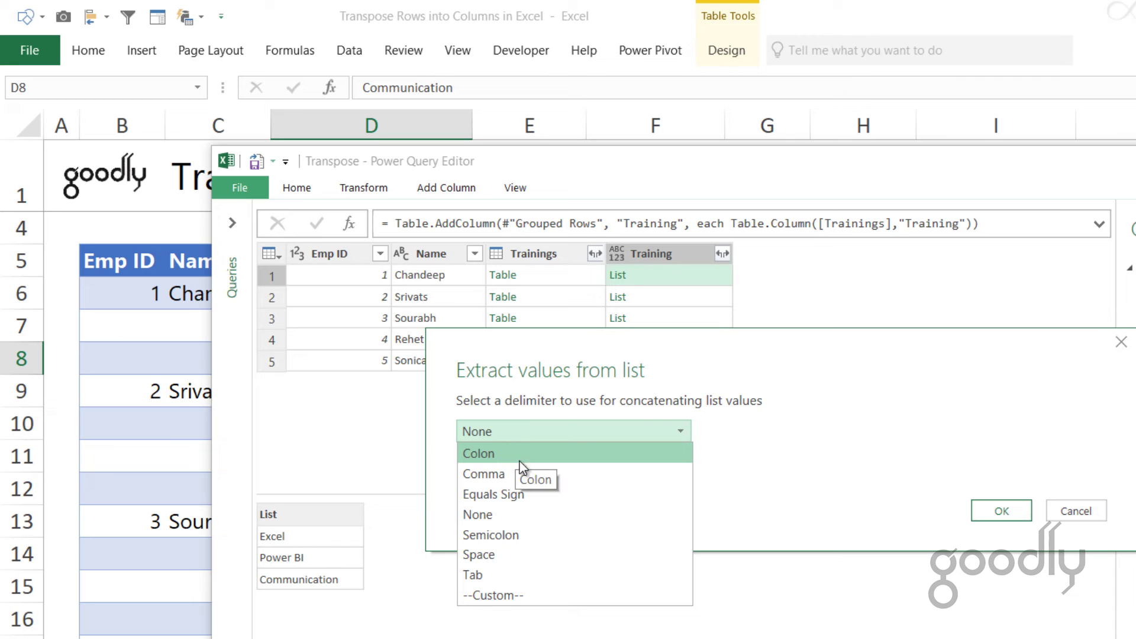
{"action": "left_click", "coordinate": [498, 597]}
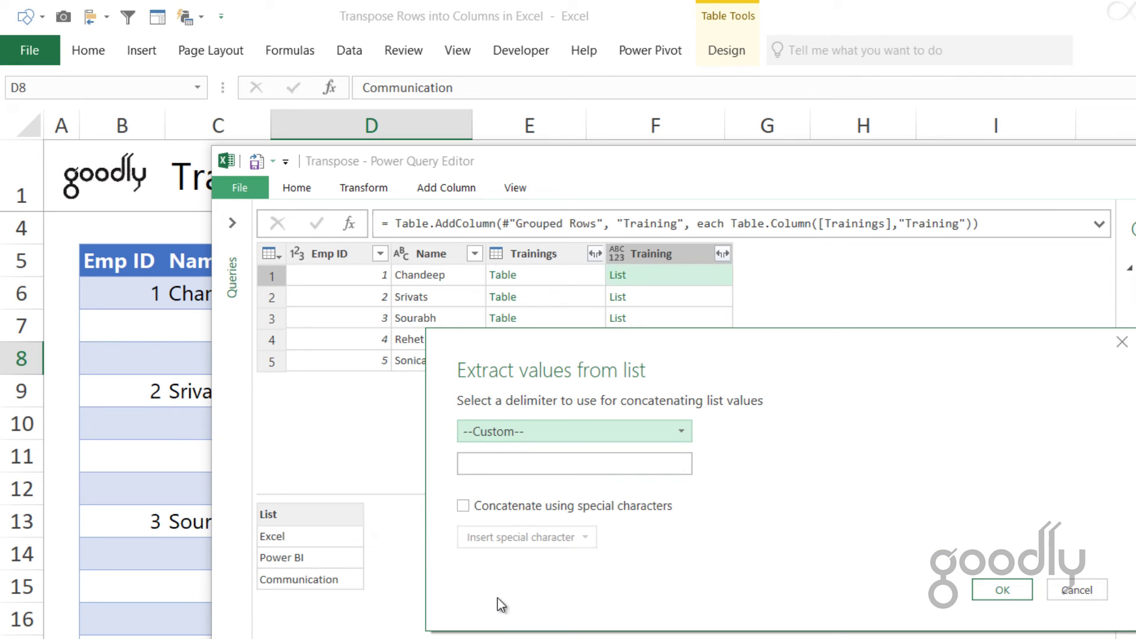
{"action": "left_click", "coordinate": [512, 467]}
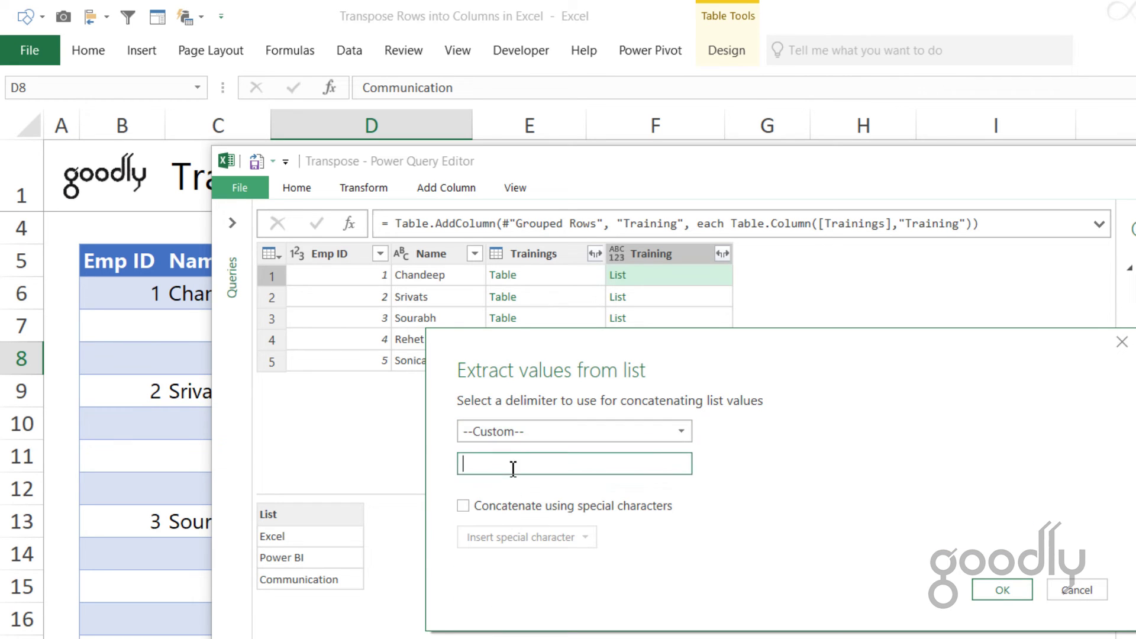
{"action": "left_click", "coordinate": [1002, 590]}
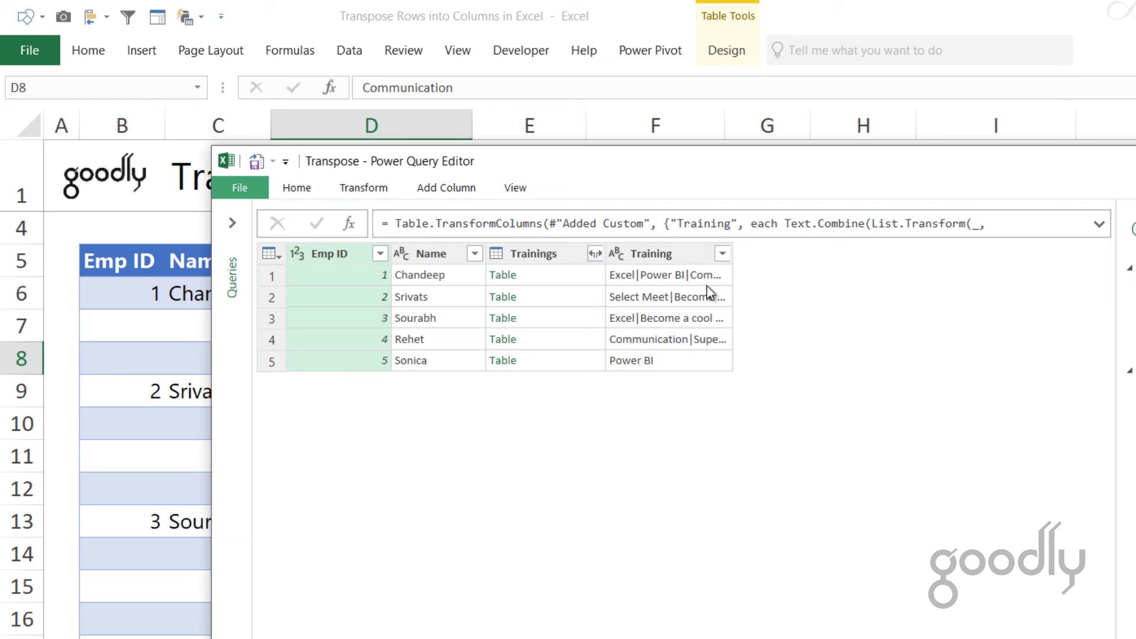
Step: Split the Training column by the custom | delimiter at each occurrence into Training.1–Training.4
{"action": "right_click", "coordinate": [688, 251]}
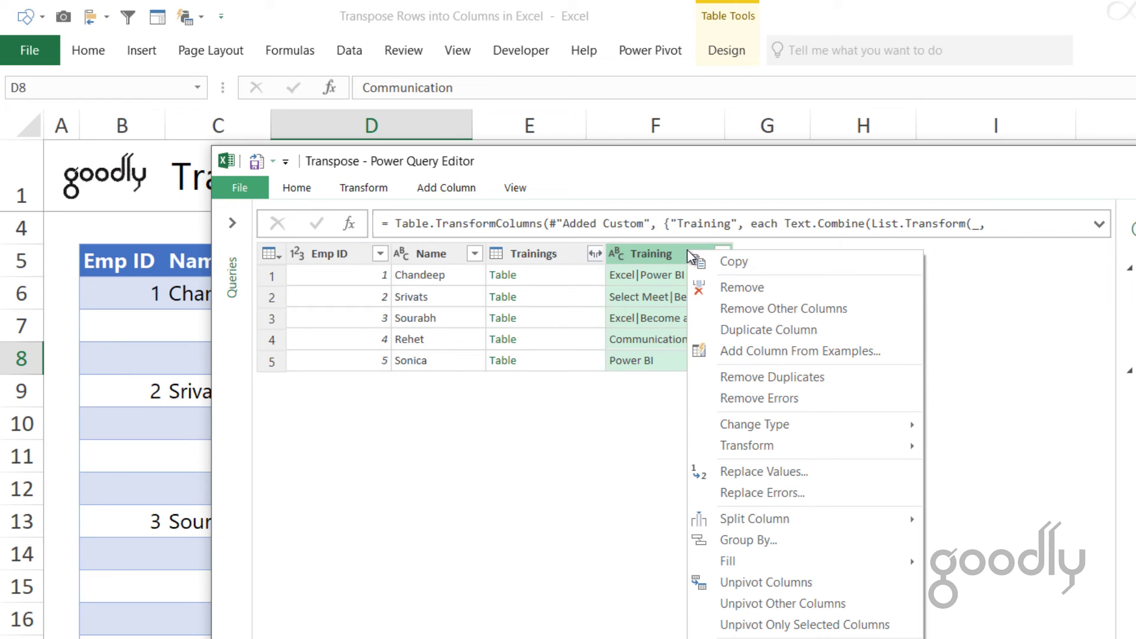
{"action": "mouse_move", "coordinate": [783, 531]}
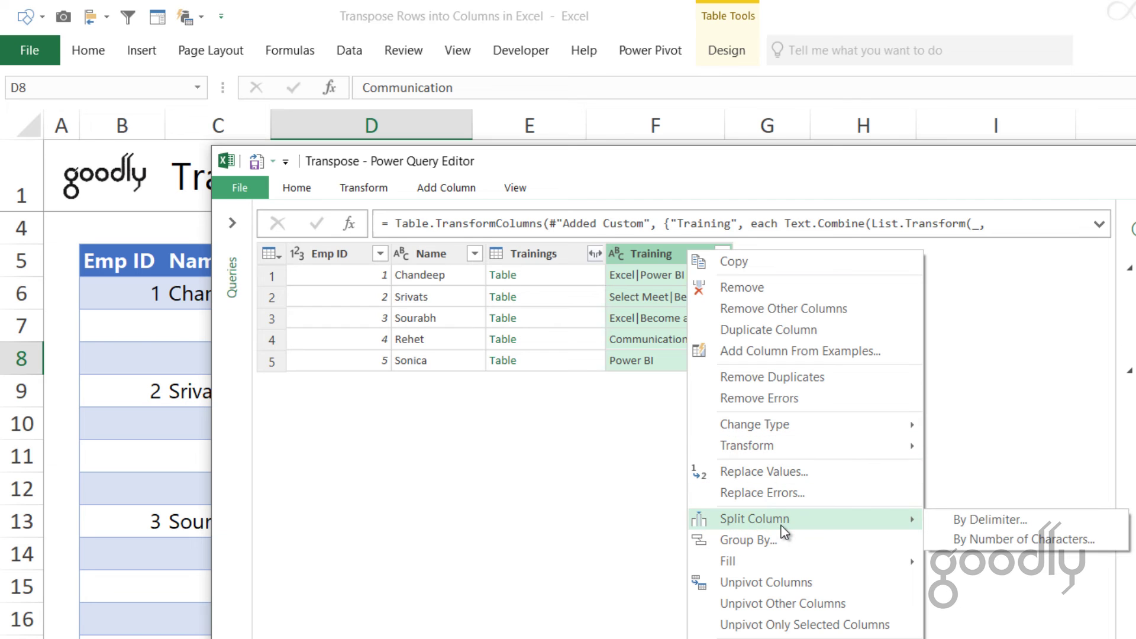
{"action": "left_click", "coordinate": [964, 521]}
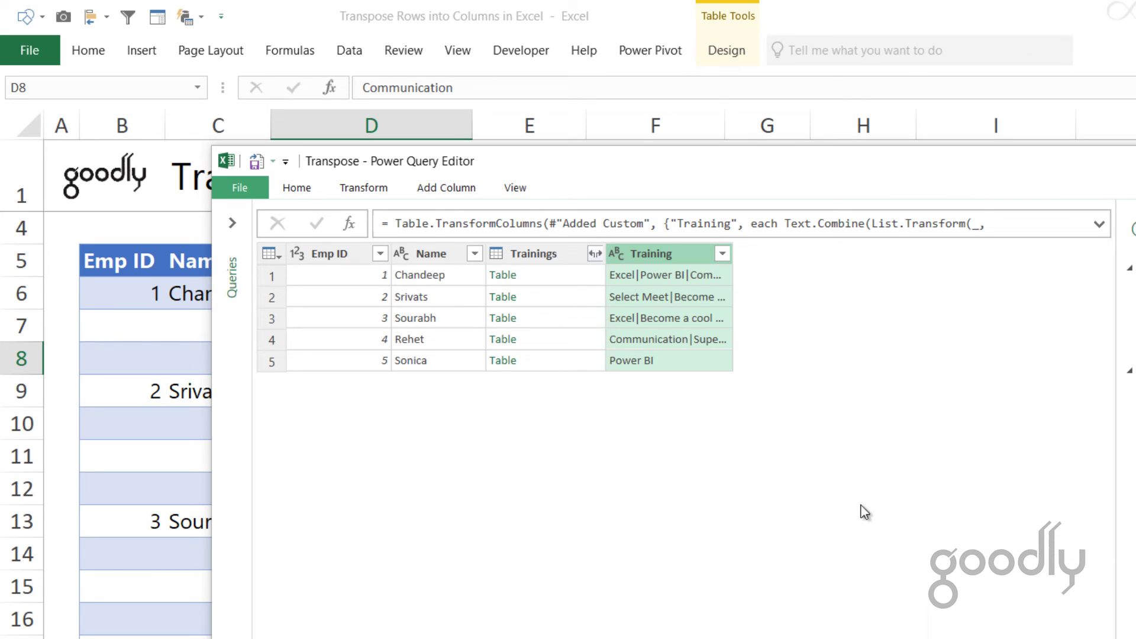
{"action": "left_click", "coordinate": [551, 393]}
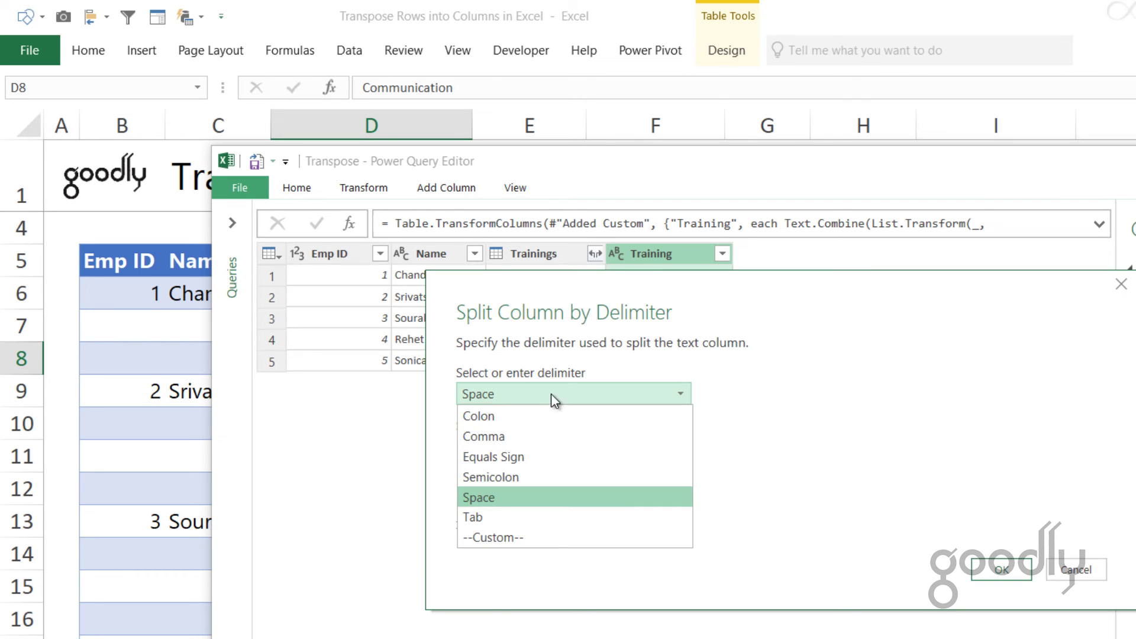
{"action": "left_click", "coordinate": [564, 536]}
{"action": "left_click", "coordinate": [565, 424]}
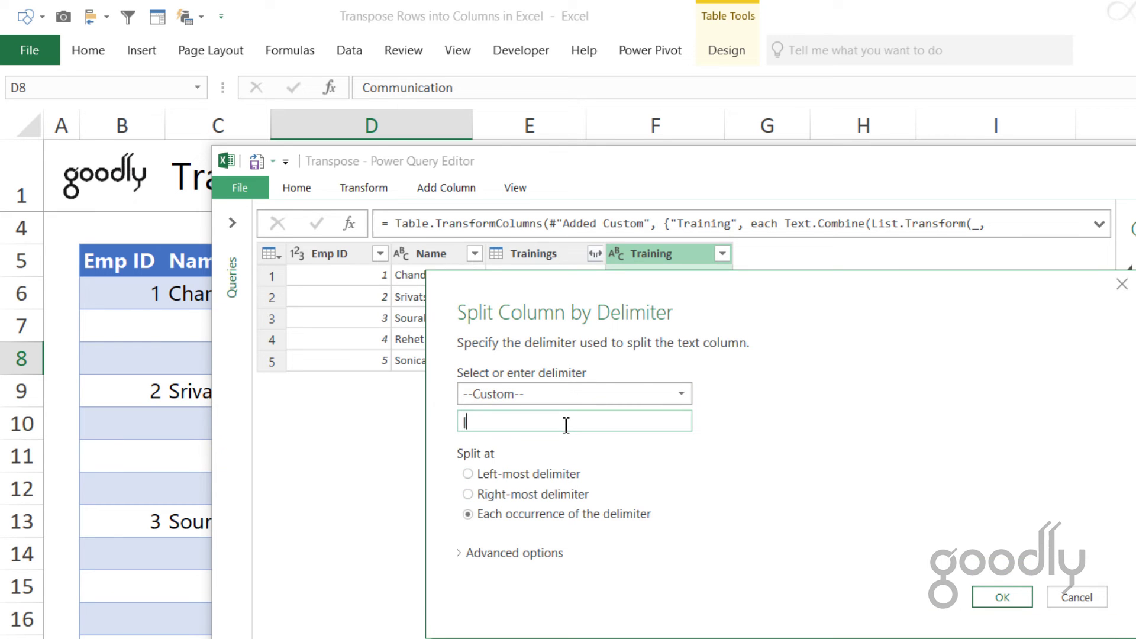
{"action": "left_click", "coordinate": [1002, 597]}
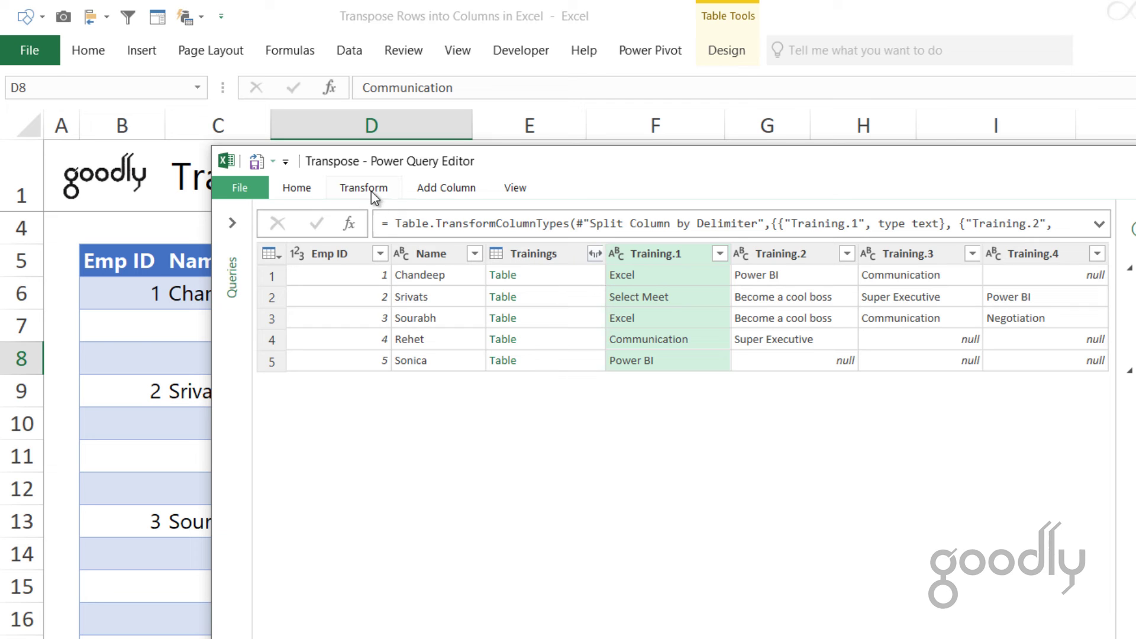
Step: Uncheck Trainings in Choose Columns, keeping Emp ID, Name and Training.1–Training.4
{"action": "left_click", "coordinate": [297, 188]}
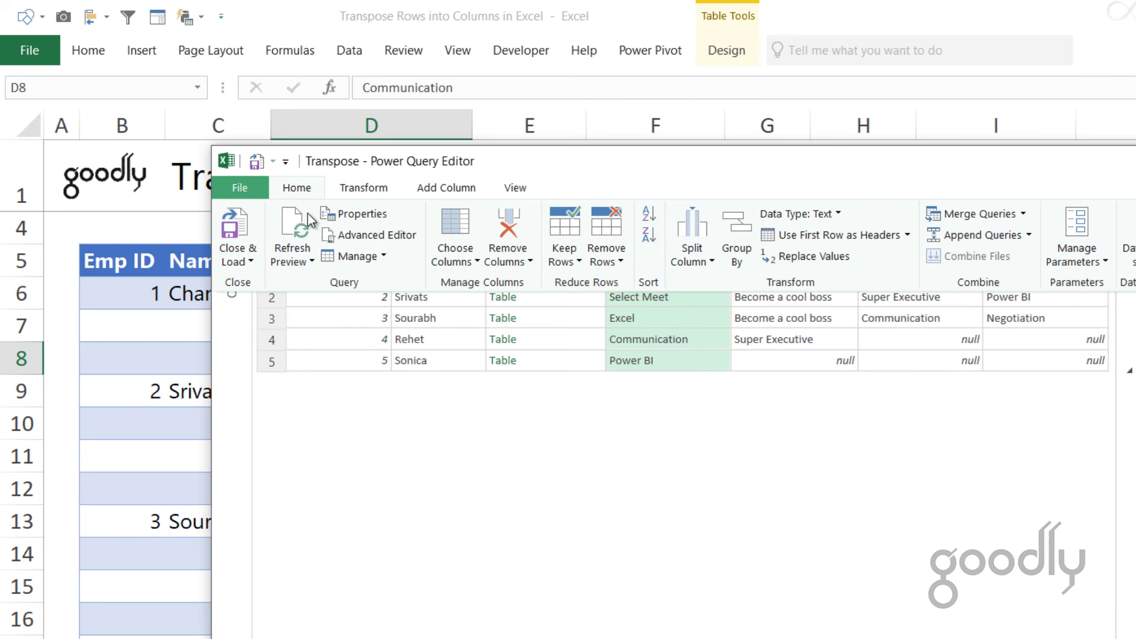
{"action": "left_click", "coordinate": [464, 234]}
{"action": "left_click", "coordinate": [651, 320]}
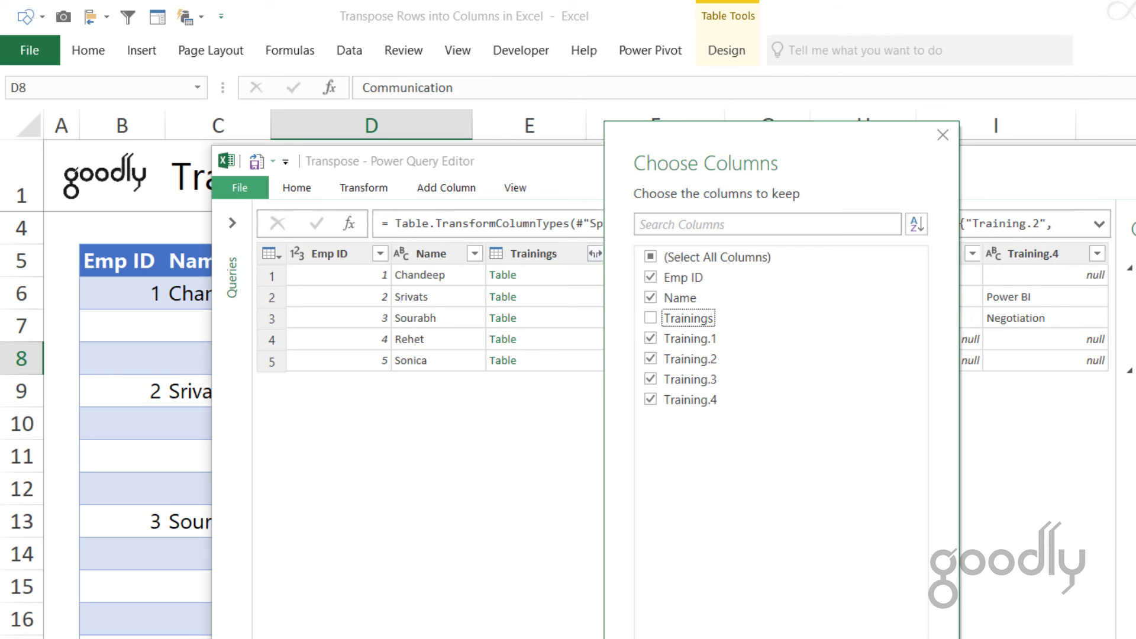
{"action": "key", "text": "Return"}
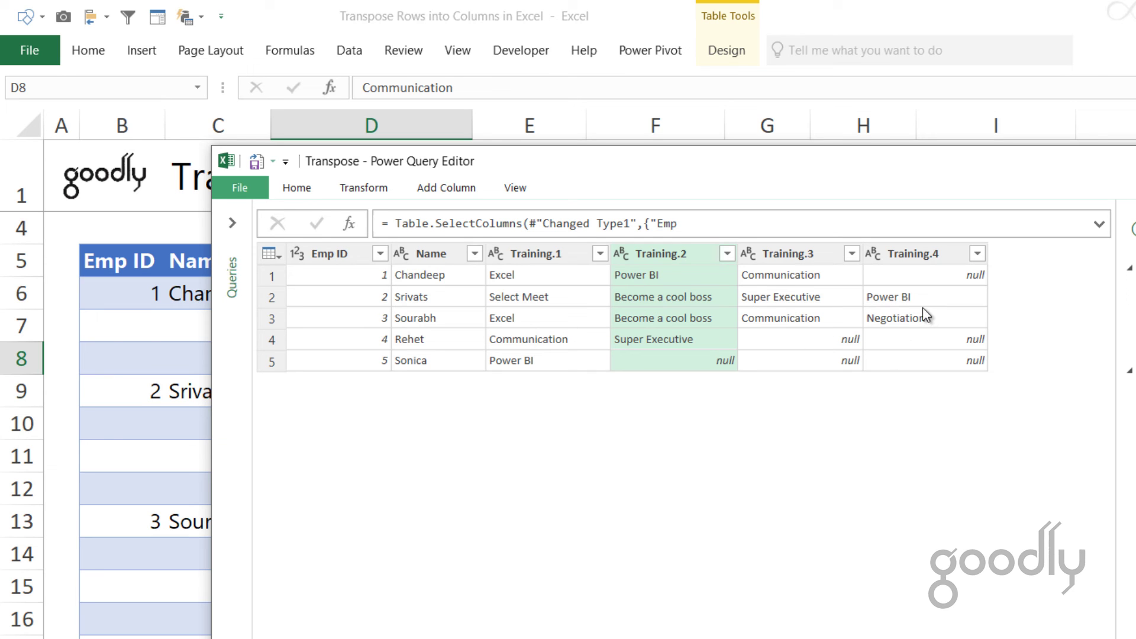
{"action": "left_click", "coordinate": [295, 190]}
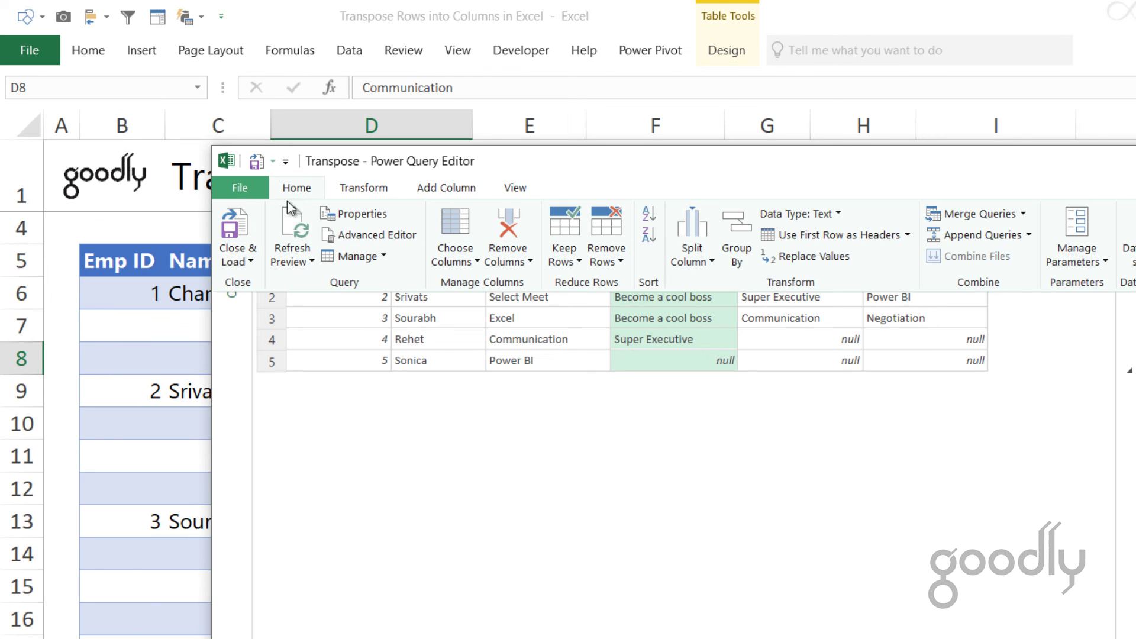
{"action": "left_click_drag", "start_coordinate": [603, 166], "coordinate": [354, 376]}
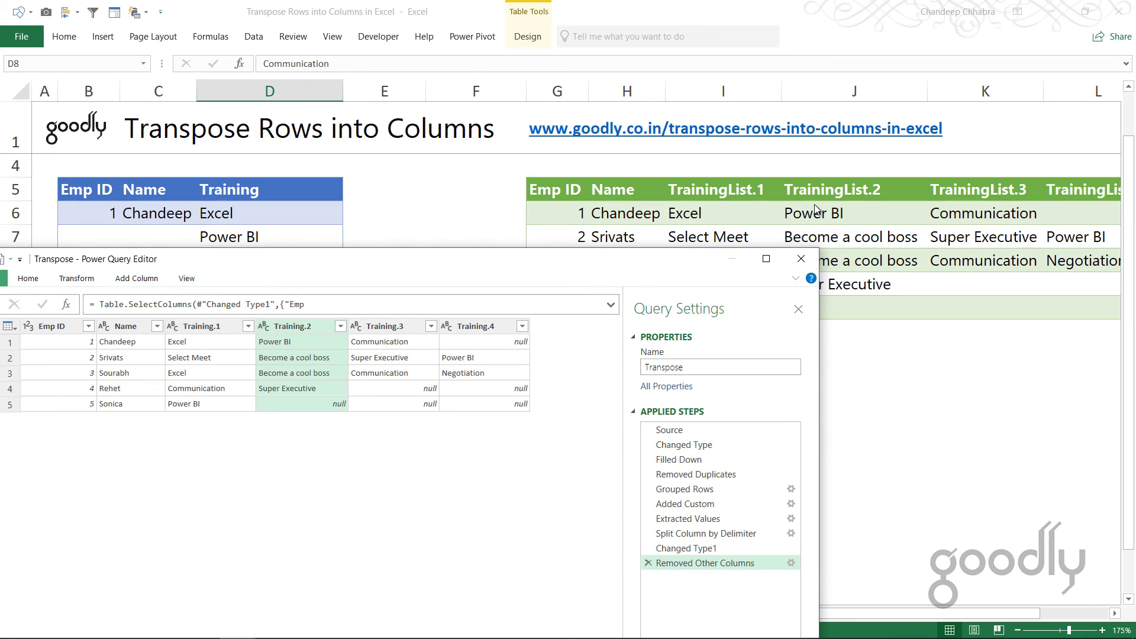
Step: Close the editor discarding changes, reopen the existing query via Query > Edit, then close it again
{"action": "left_click_drag", "start_coordinate": [393, 263], "coordinate": [632, 225]}
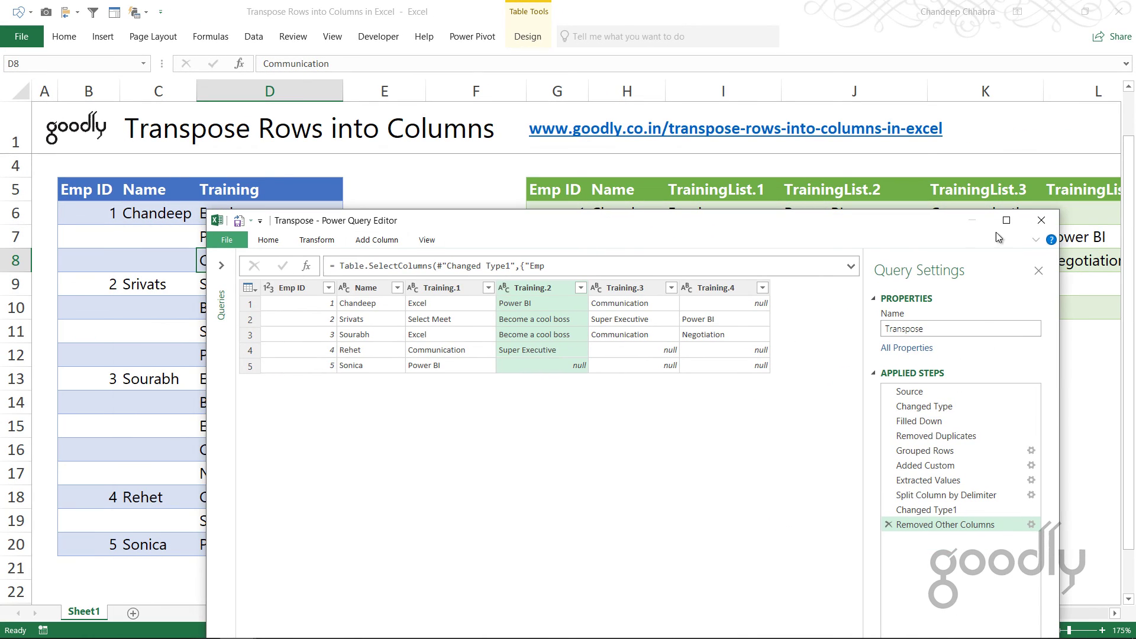
{"action": "left_click", "coordinate": [1043, 221]}
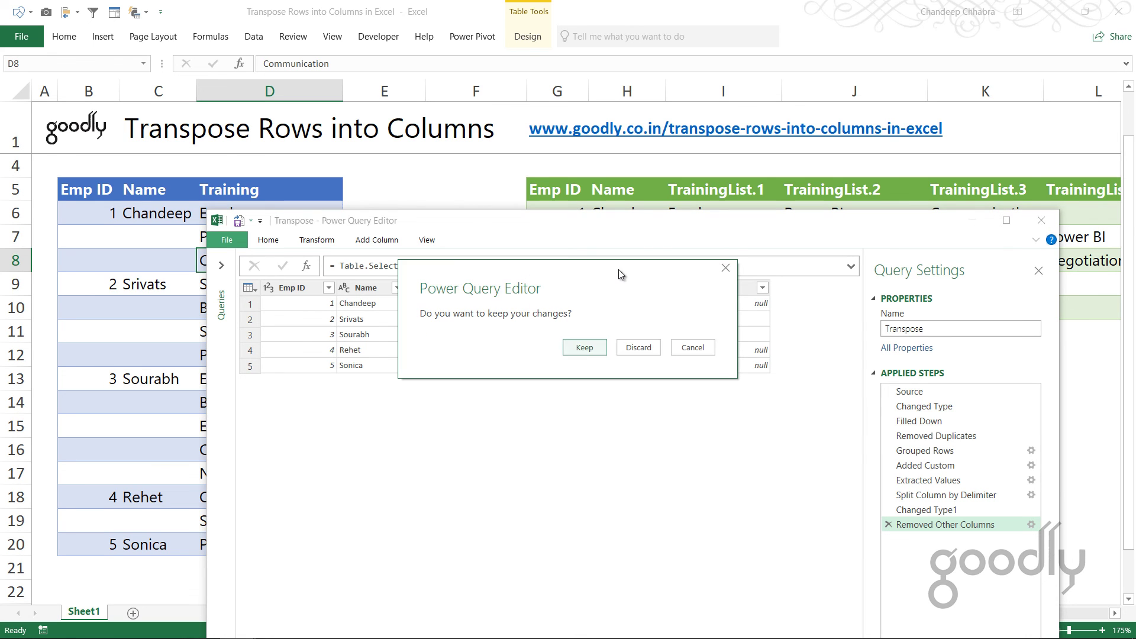
{"action": "left_click", "coordinate": [638, 349]}
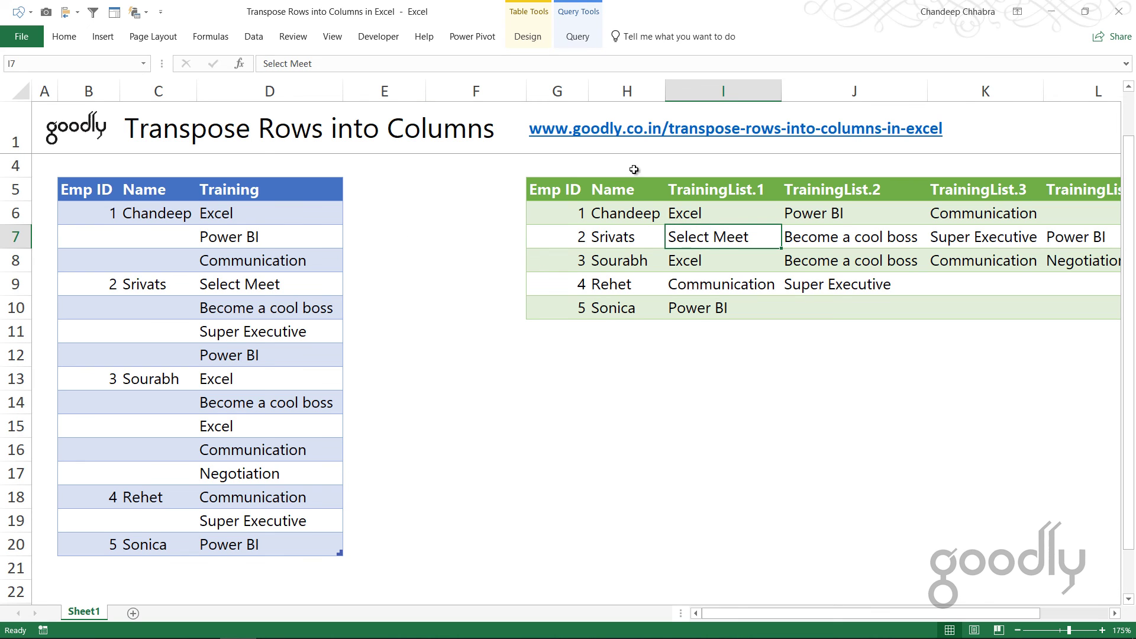
{"action": "left_click", "coordinate": [578, 36]}
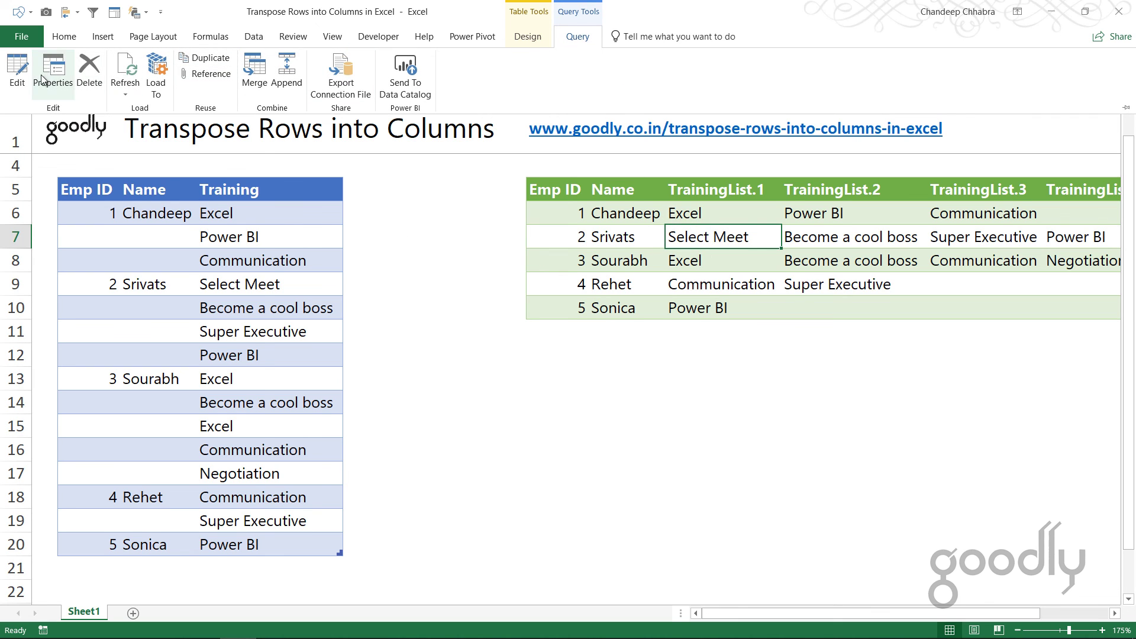
{"action": "left_click", "coordinate": [18, 74]}
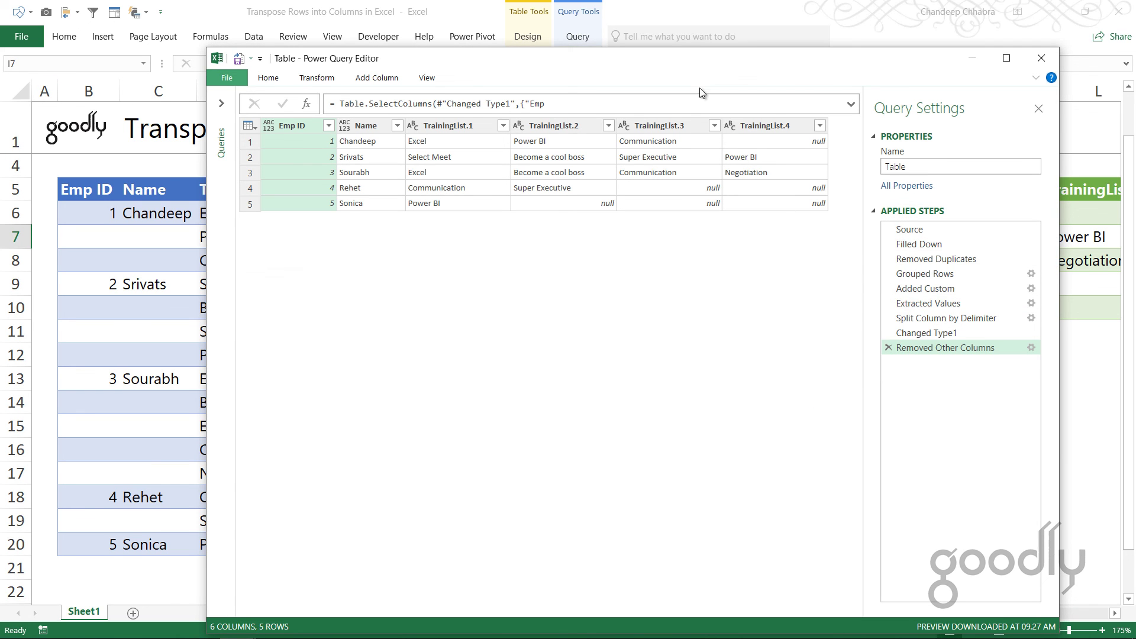
{"action": "key", "text": "alt+F4"}
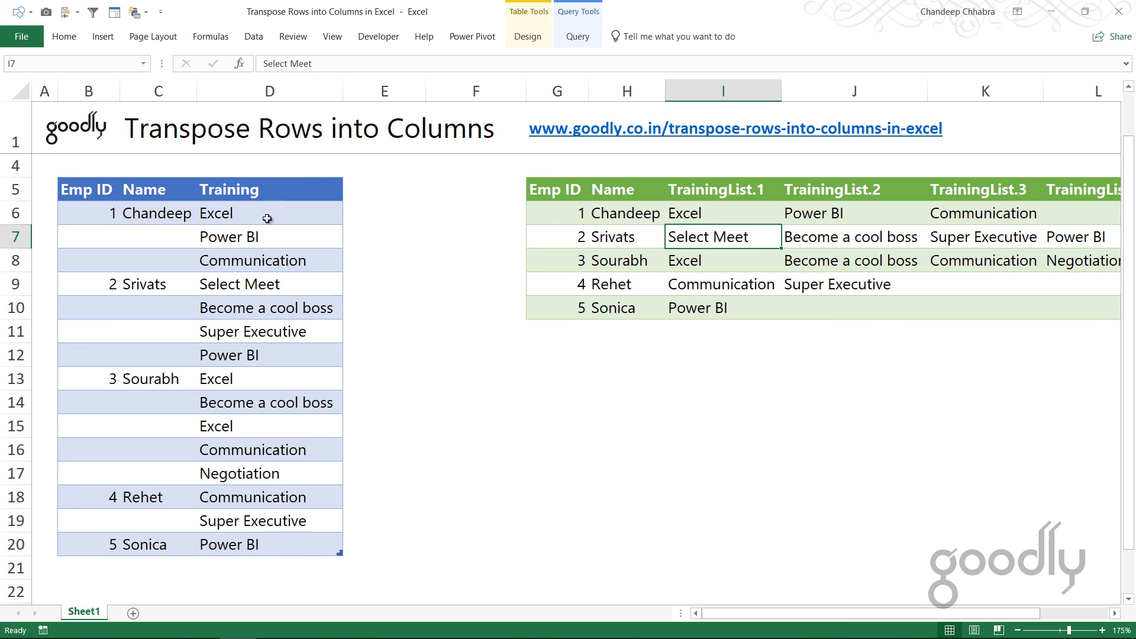
{"action": "left_click", "coordinate": [249, 194]}
{"action": "left_click_drag", "start_coordinate": [249, 218], "coordinate": [264, 519]}
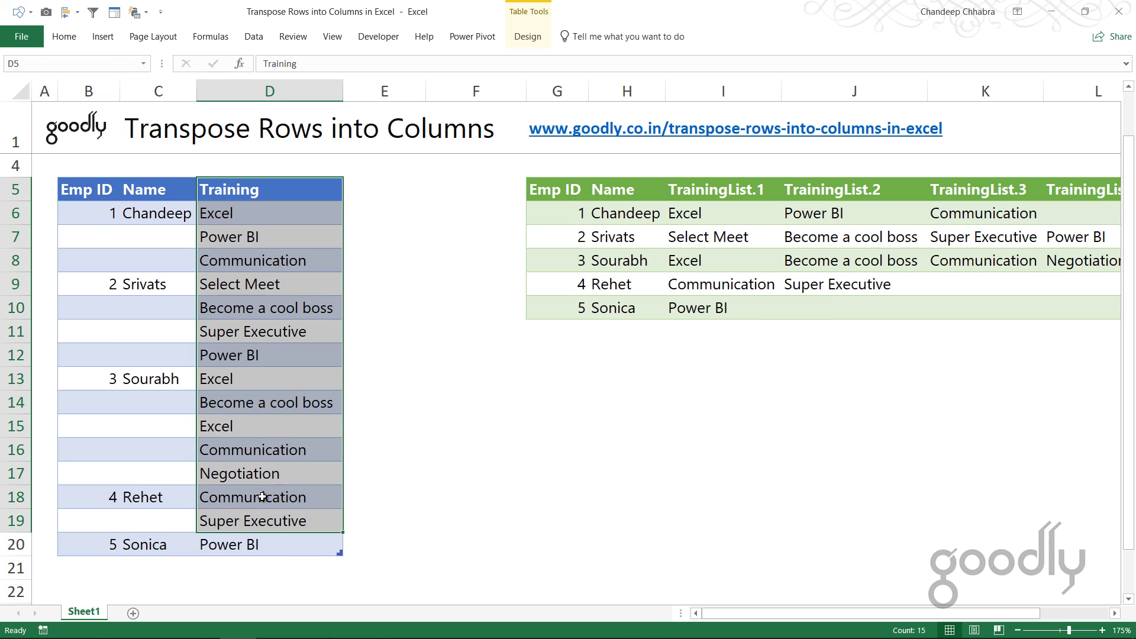